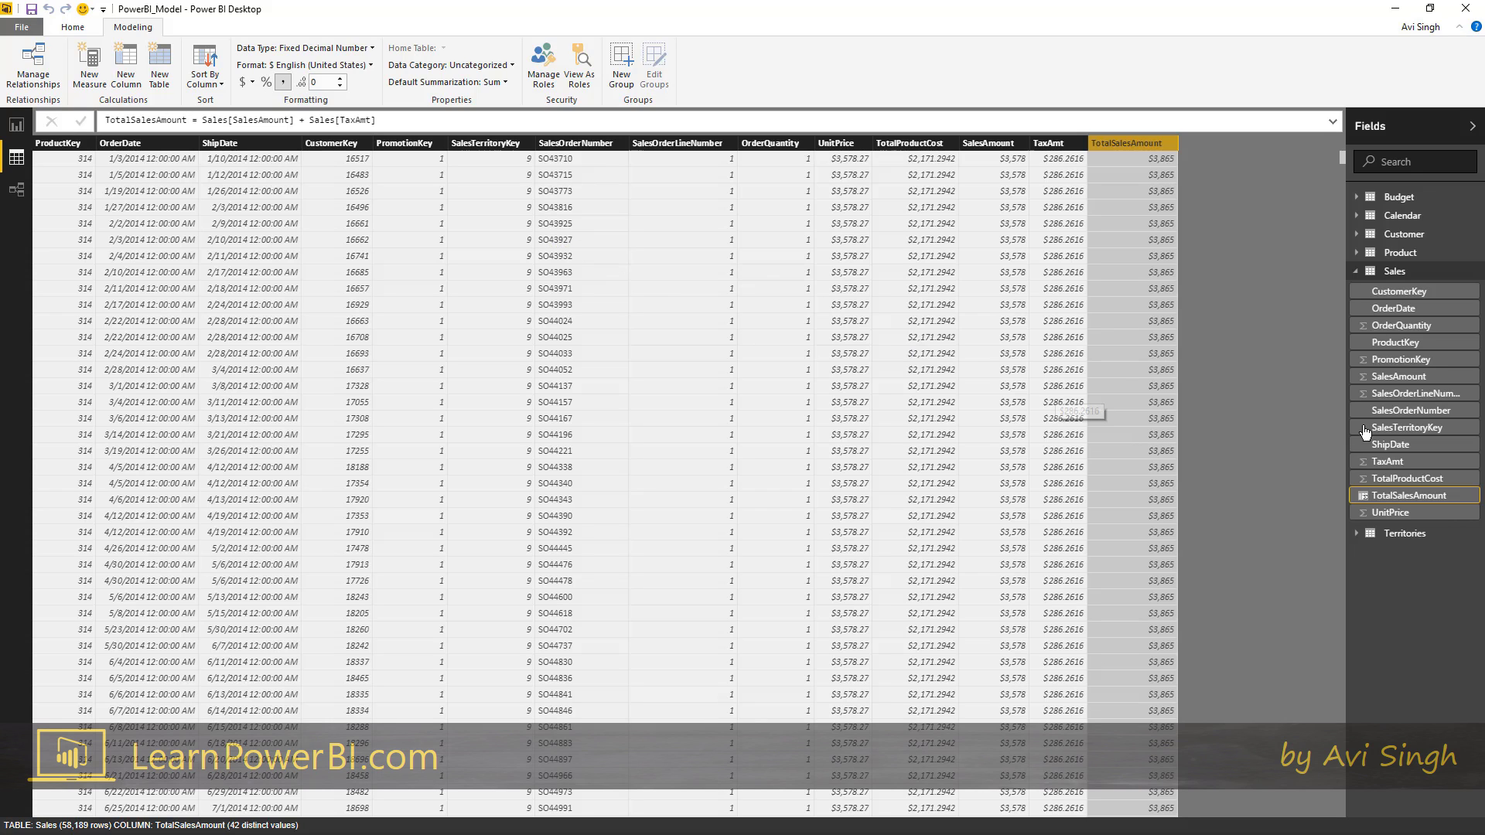
{"action": "left_click", "coordinate": [989, 143]}
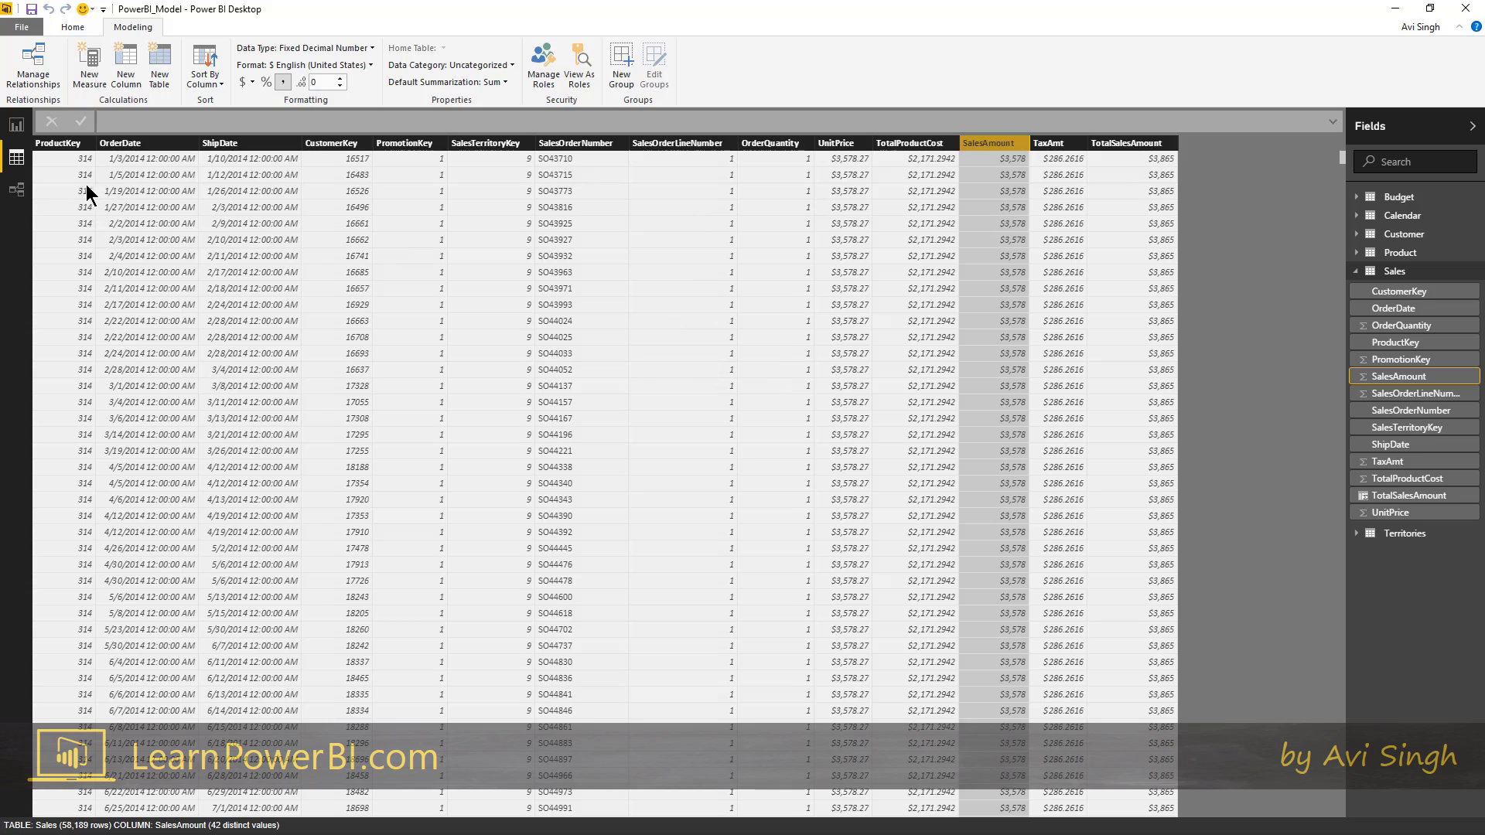
{"action": "left_click", "coordinate": [1043, 250]}
{"action": "left_click", "coordinate": [1128, 242]}
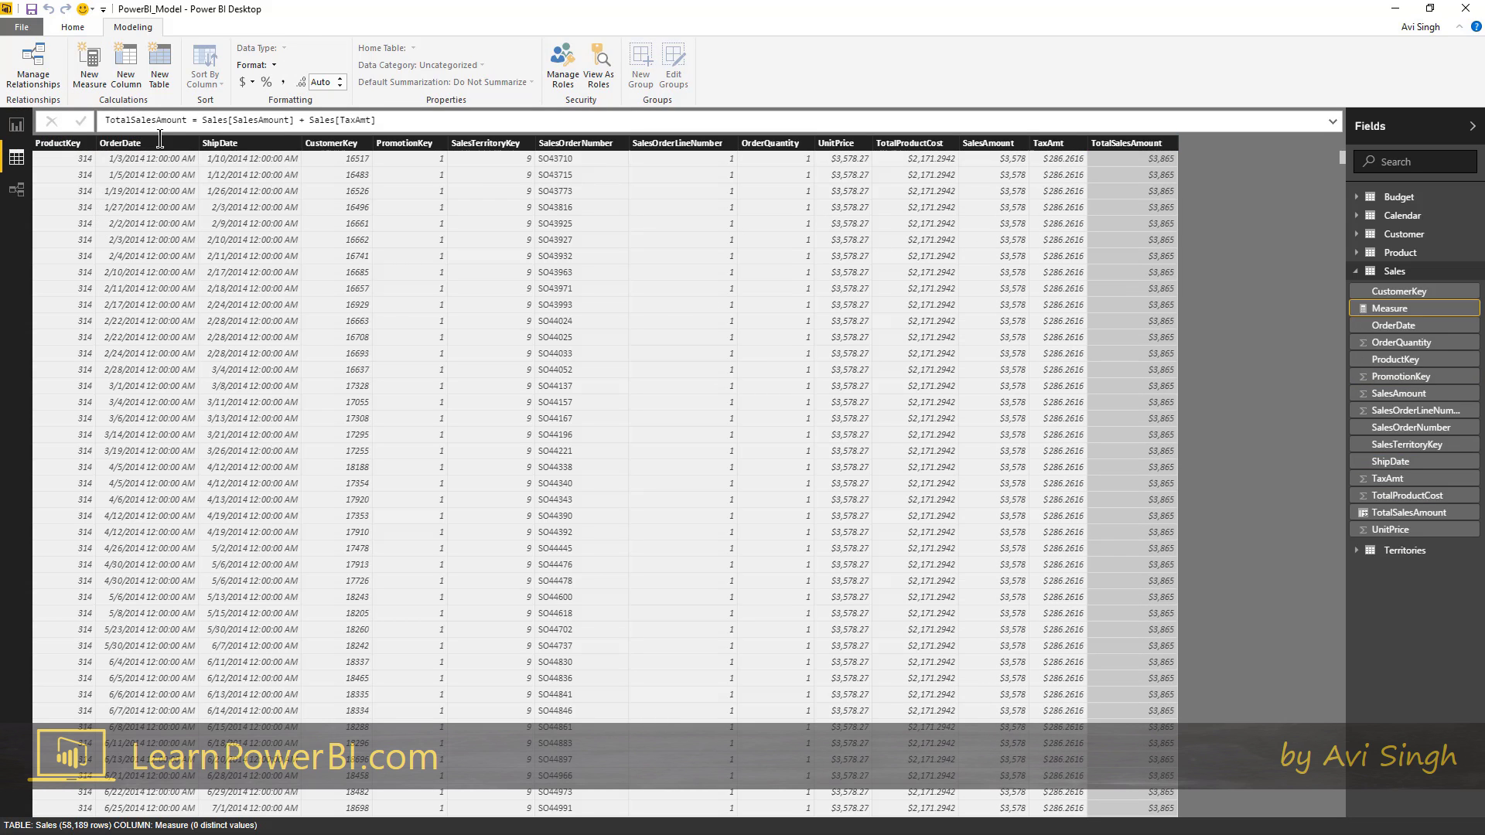
{"action": "type", "text": "S"}
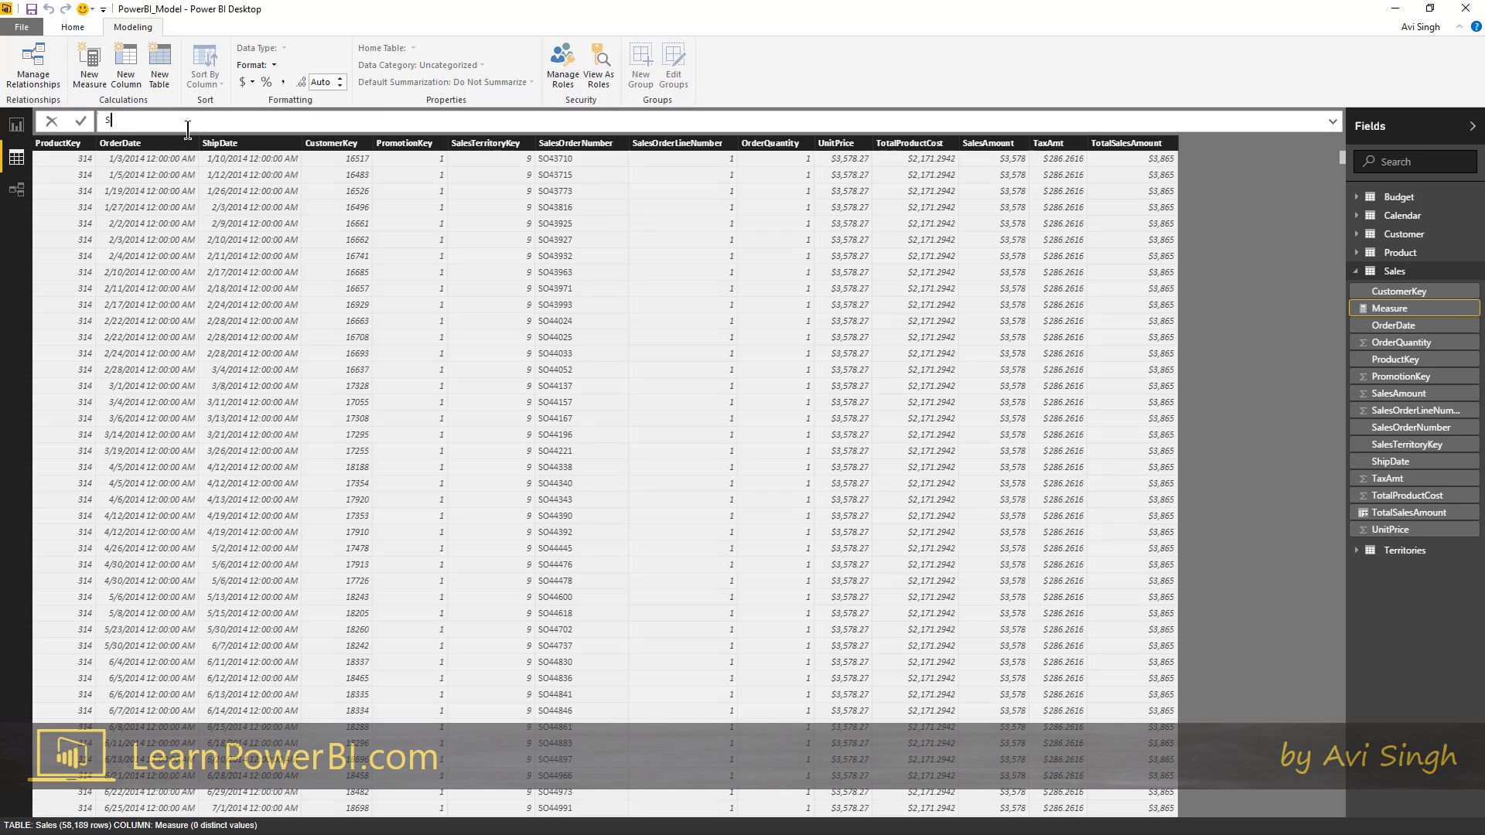
{"action": "type", "text": "ales"}
{"action": "type", "text": "Tpt"}
{"action": "type", "text": "a"}
{"action": "key", "text": "BackSpace"}
{"action": "key", "text": "BackSpace"}
{"action": "key", "text": "BackSpace"}
{"action": "type", "text": "ota"}
{"action": "type", "text": "l"}
{"action": "key", "text": "End"}
{"action": "type", "text": "= "}
{"action": "type", "text": "S"}
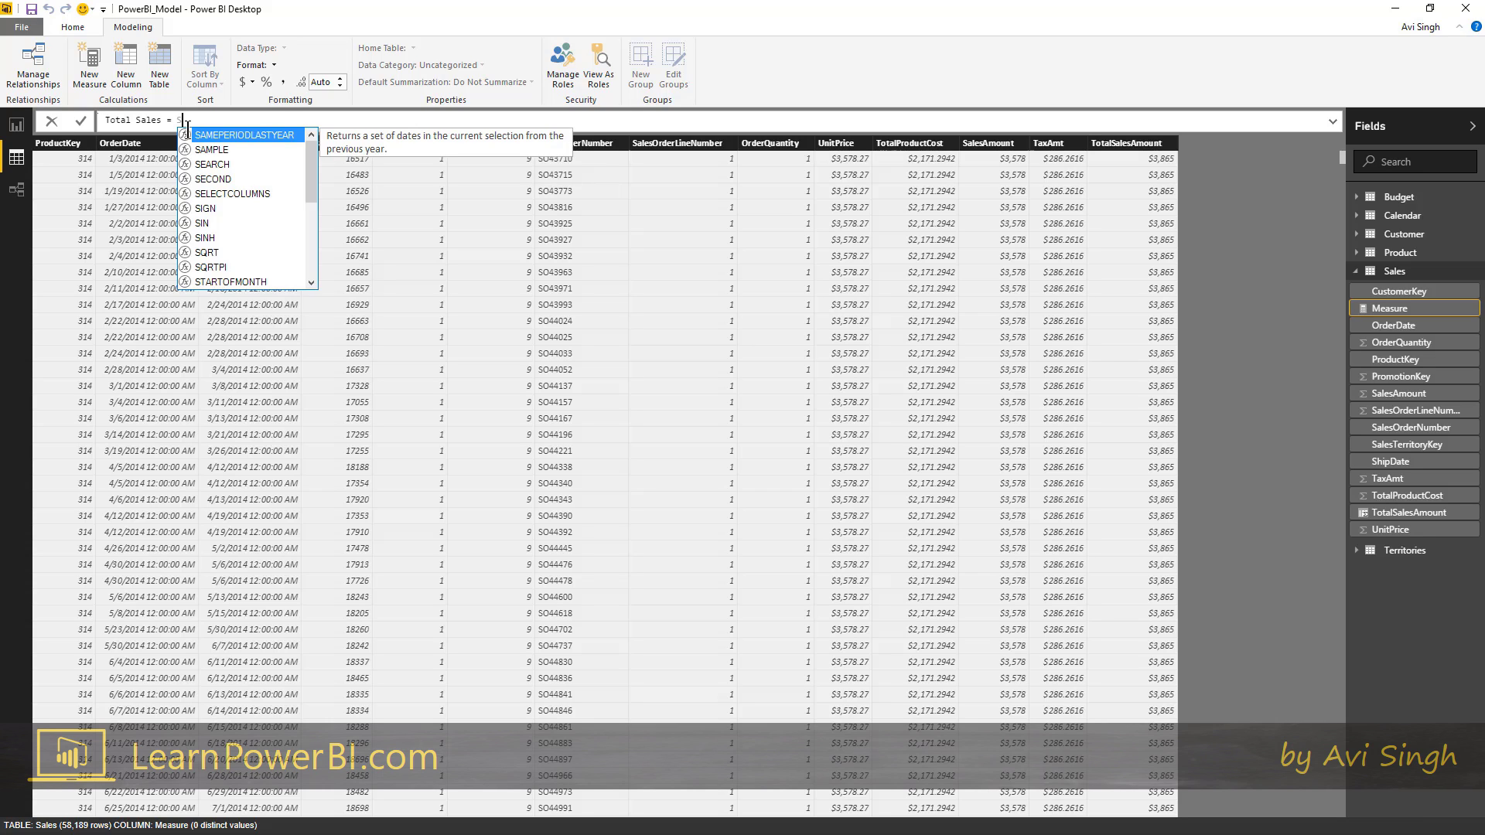
{"action": "type", "text": "alesAM"}
{"action": "double_click", "coordinate": [188, 126]}
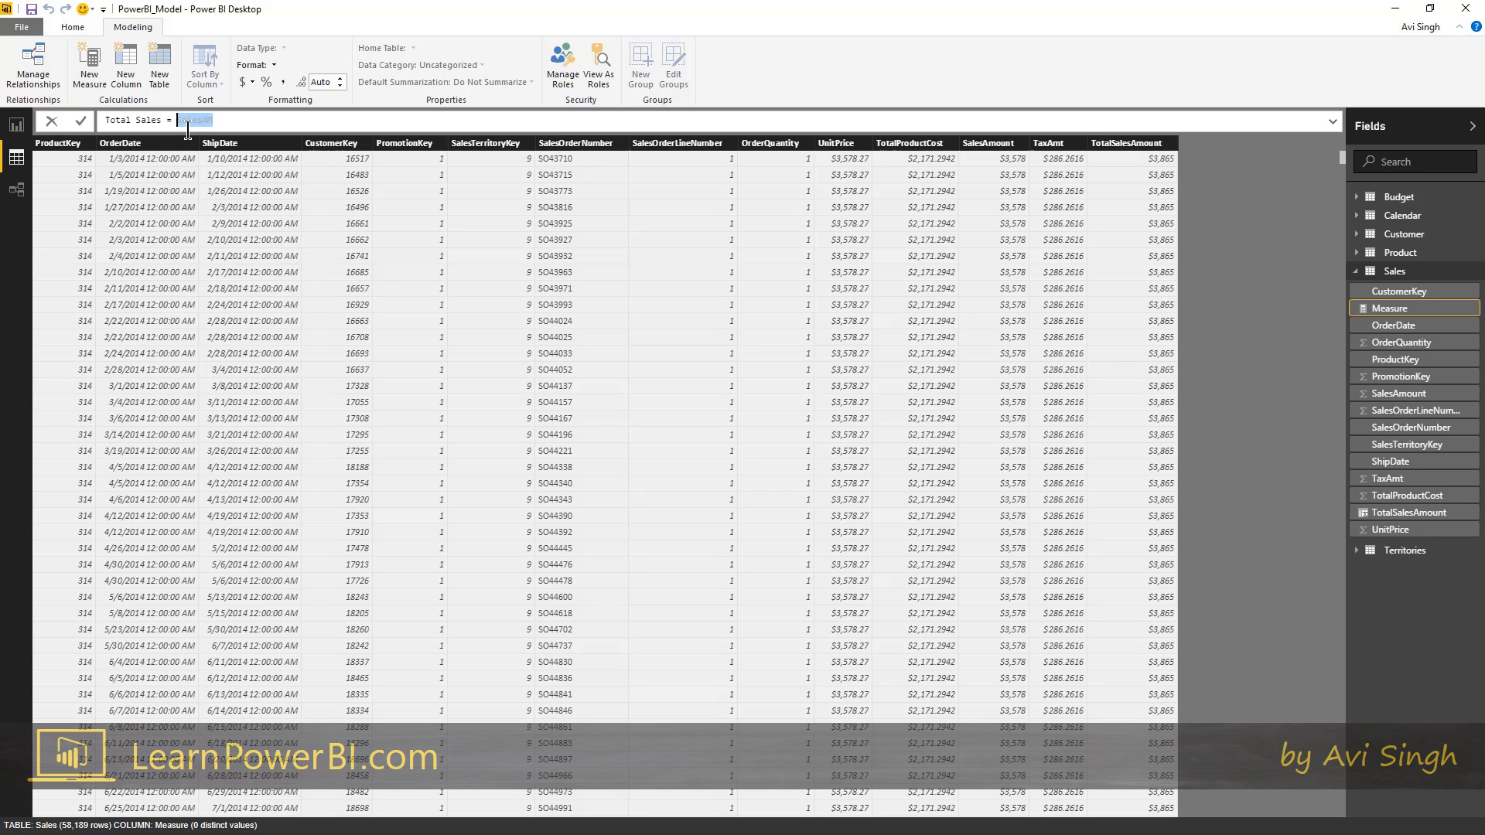
{"action": "type", "text": "S"}
{"action": "key", "text": "Escape"}
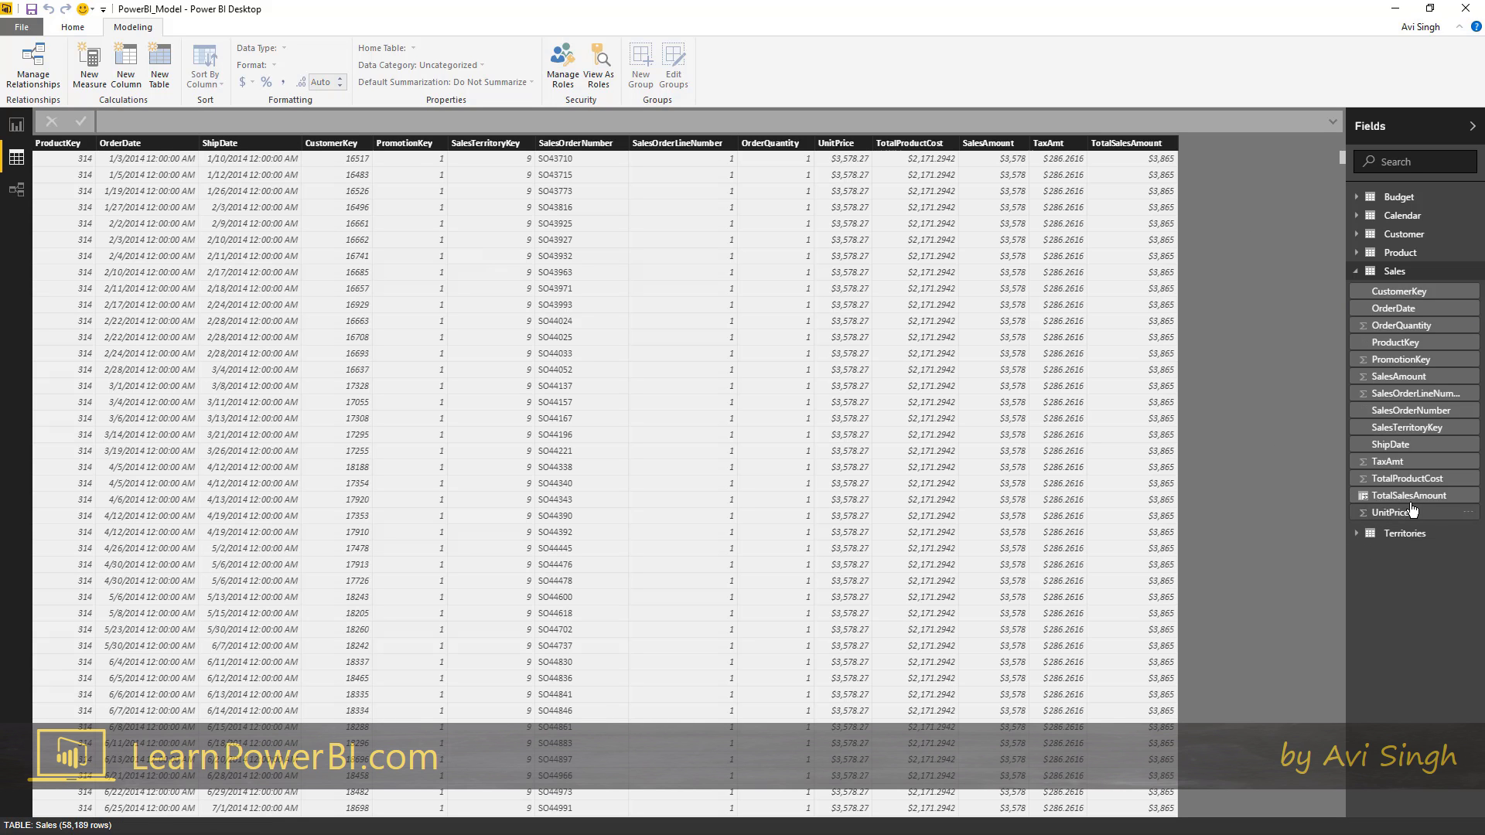
Inspect the TotalSalesAmount column's formula without changing it
{"action": "left_click", "coordinate": [1408, 497]}
{"action": "left_click_drag", "start_coordinate": [201, 121], "coordinate": [441, 123]}
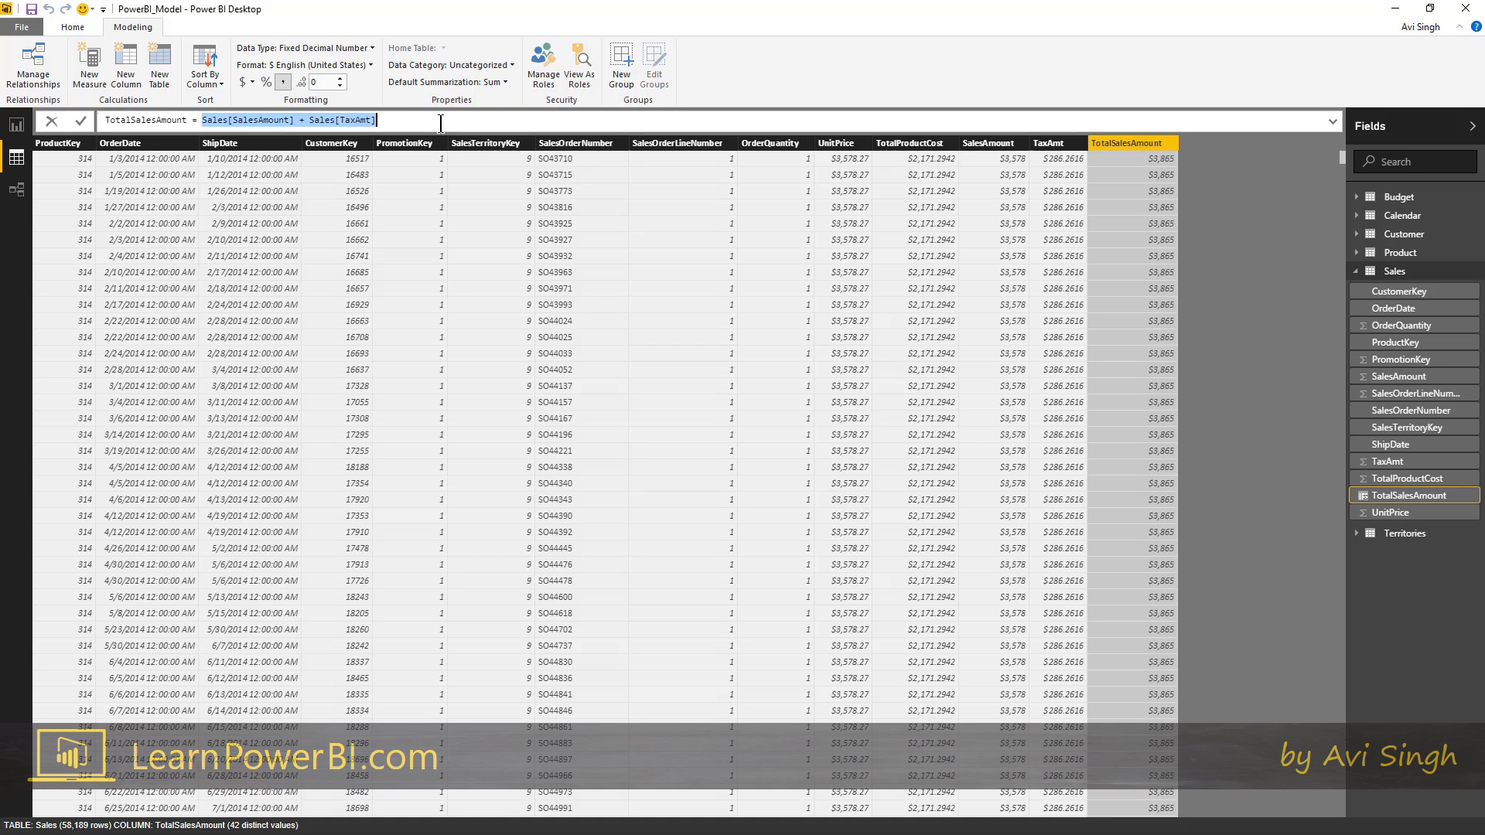
{"action": "key", "text": "Escape"}
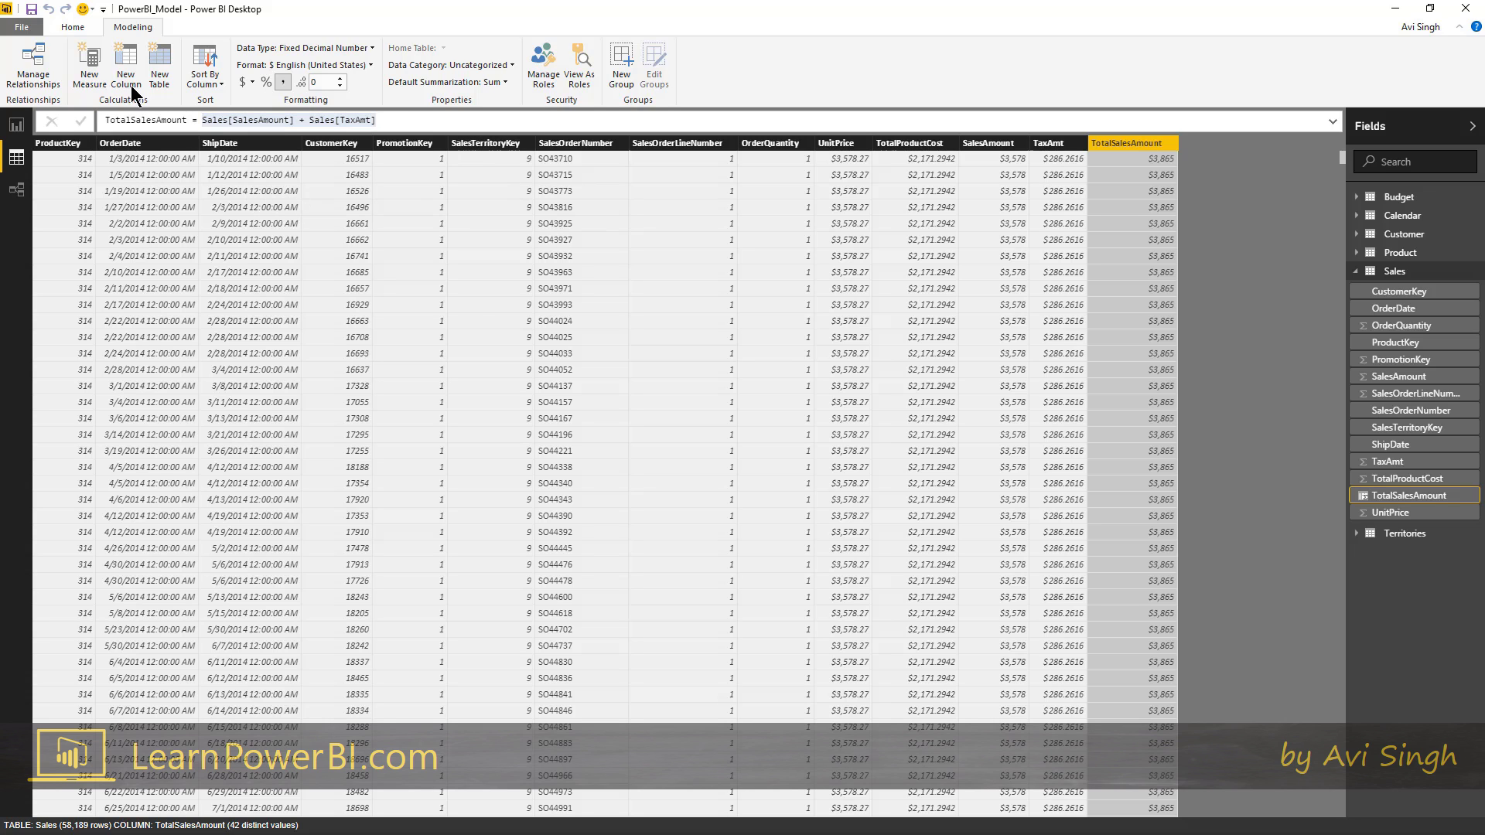
Create the measure Total Sales = Sales[SalesAmount] + Sales[TaxAmt], then revisit TotalSalesAmount
{"action": "left_click", "coordinate": [90, 80]}
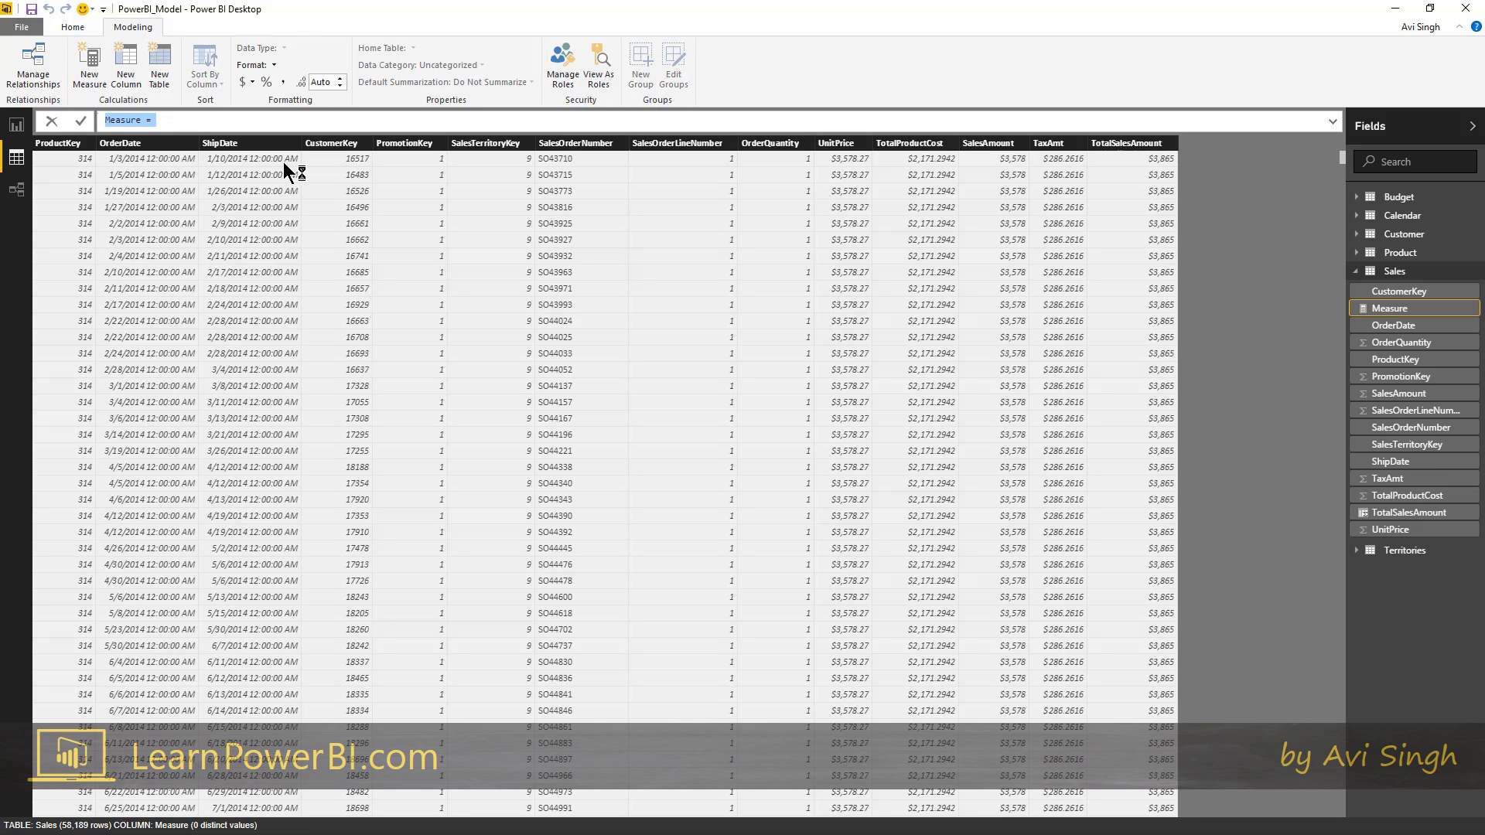
{"action": "type", "text": "Tot"}
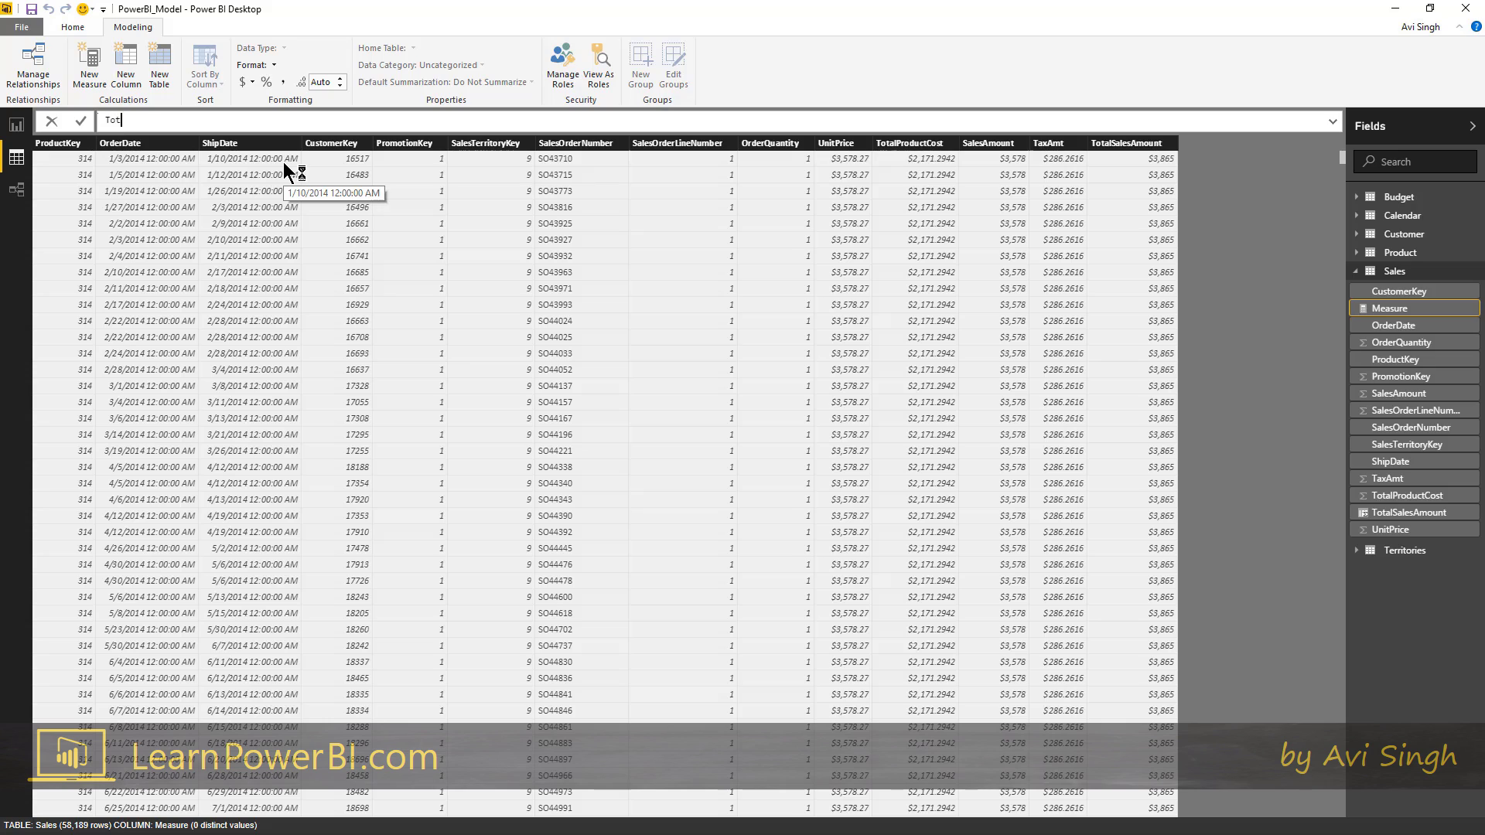
{"action": "type", "text": "al Sales "}
{"action": "type", "text": "= Sales[SalesAmount] + Sales[TaxAmt]"}
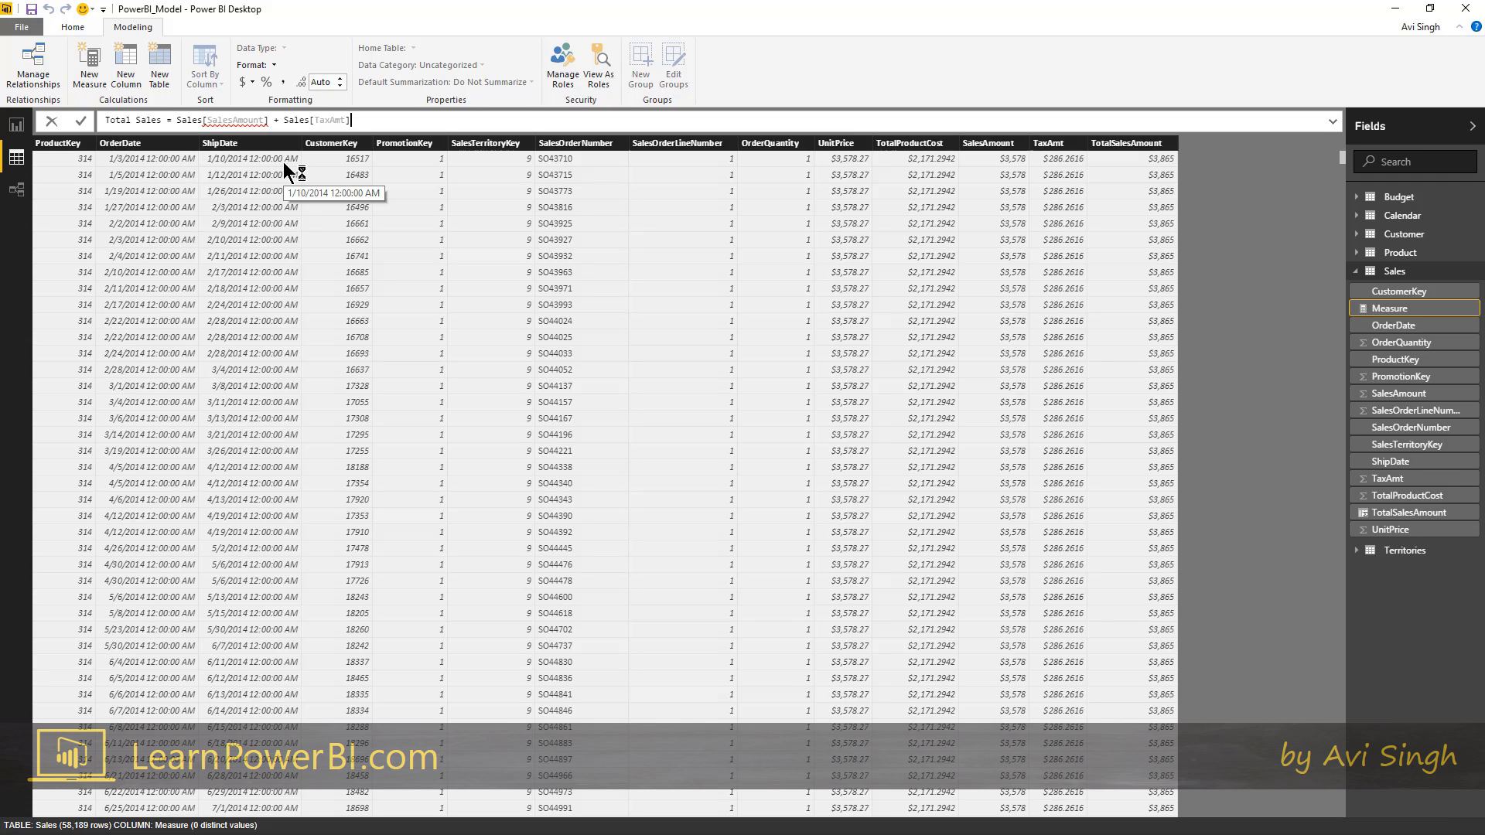
{"action": "key", "text": "Return"}
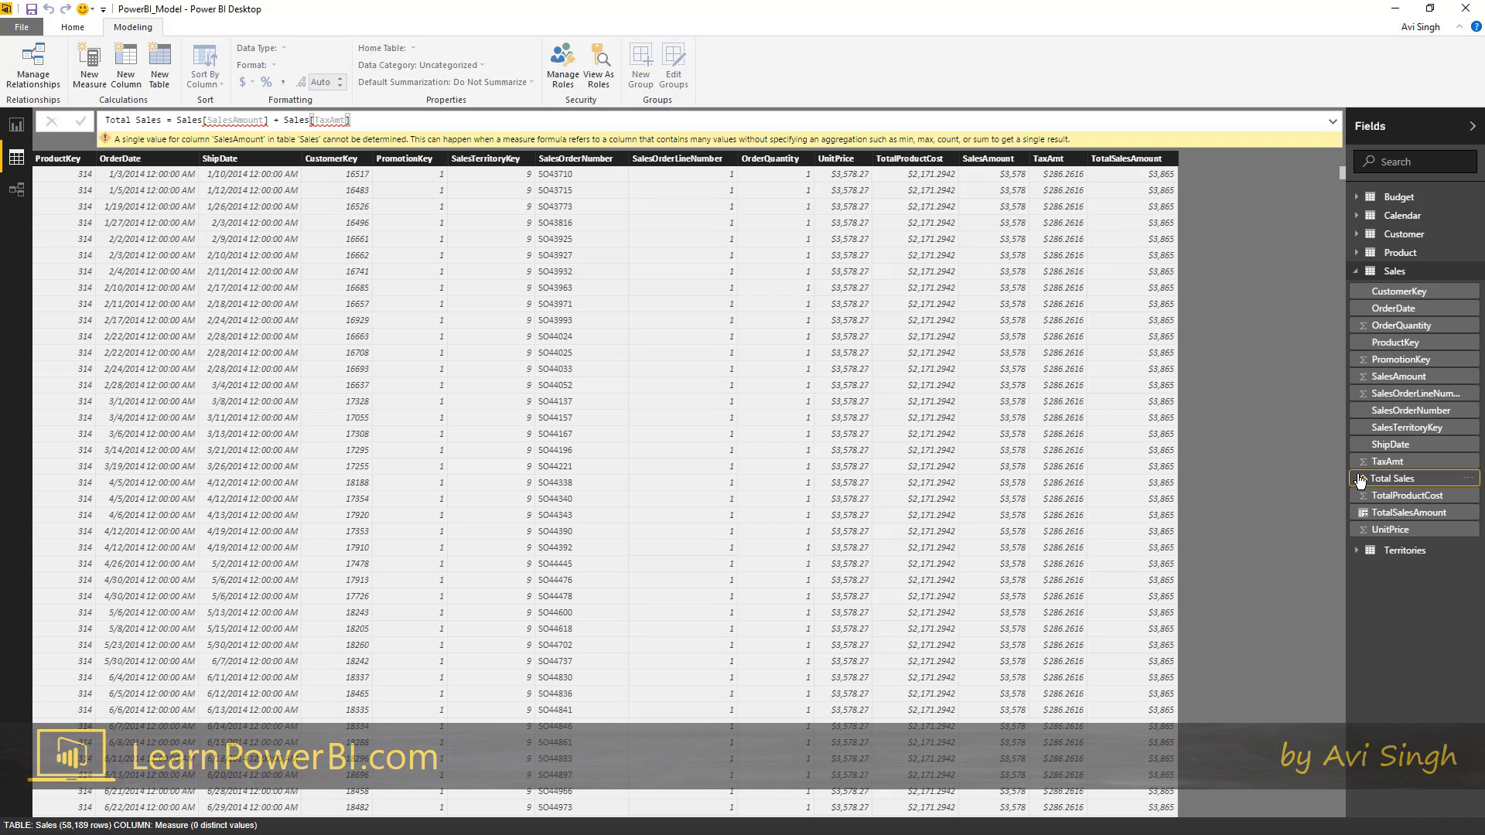
{"action": "left_click", "coordinate": [1396, 514]}
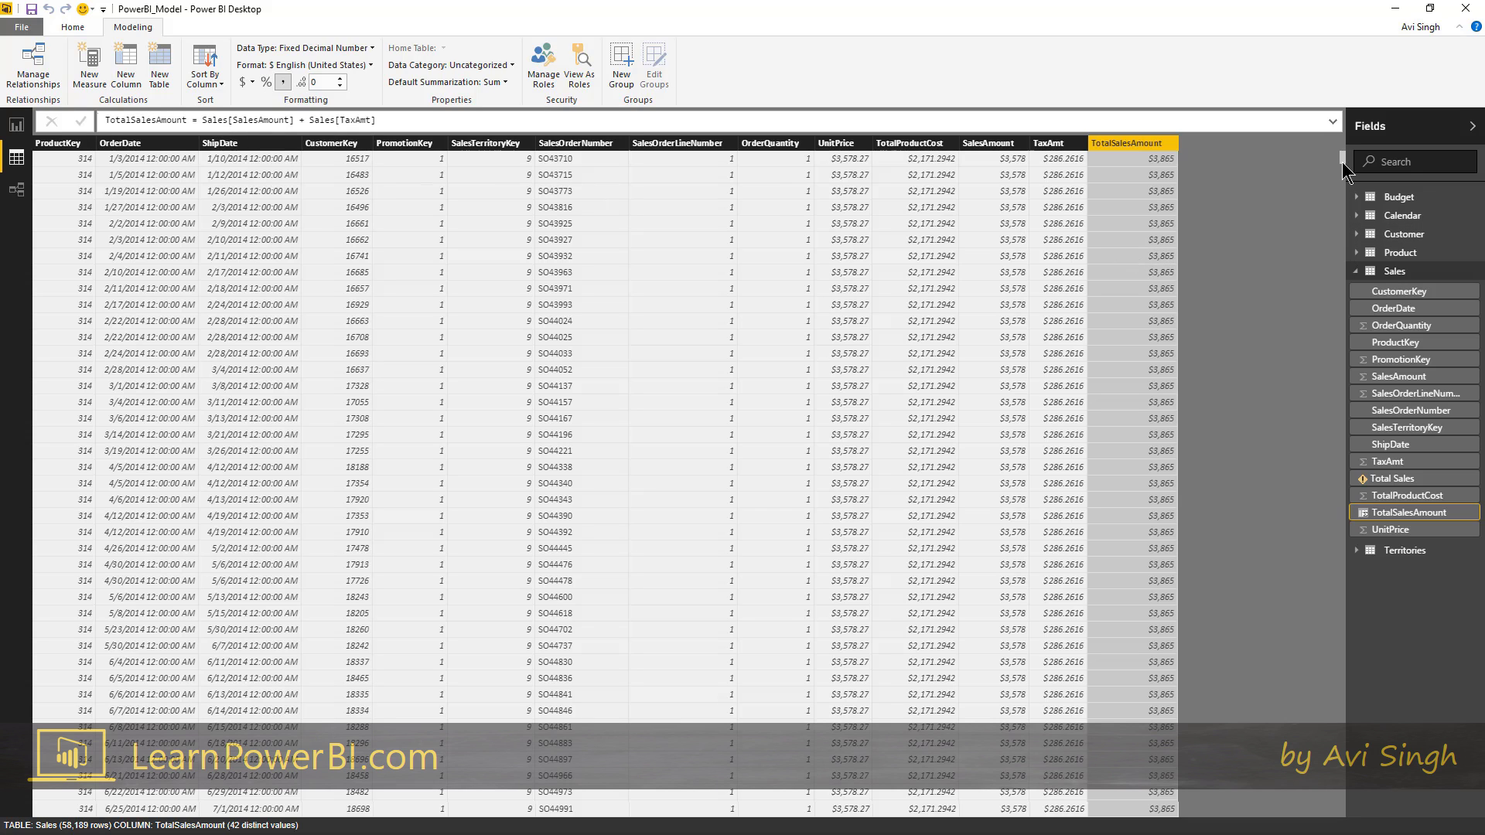
{"action": "left_click_drag", "start_coordinate": [1343, 170], "coordinate": [1226, 284]}
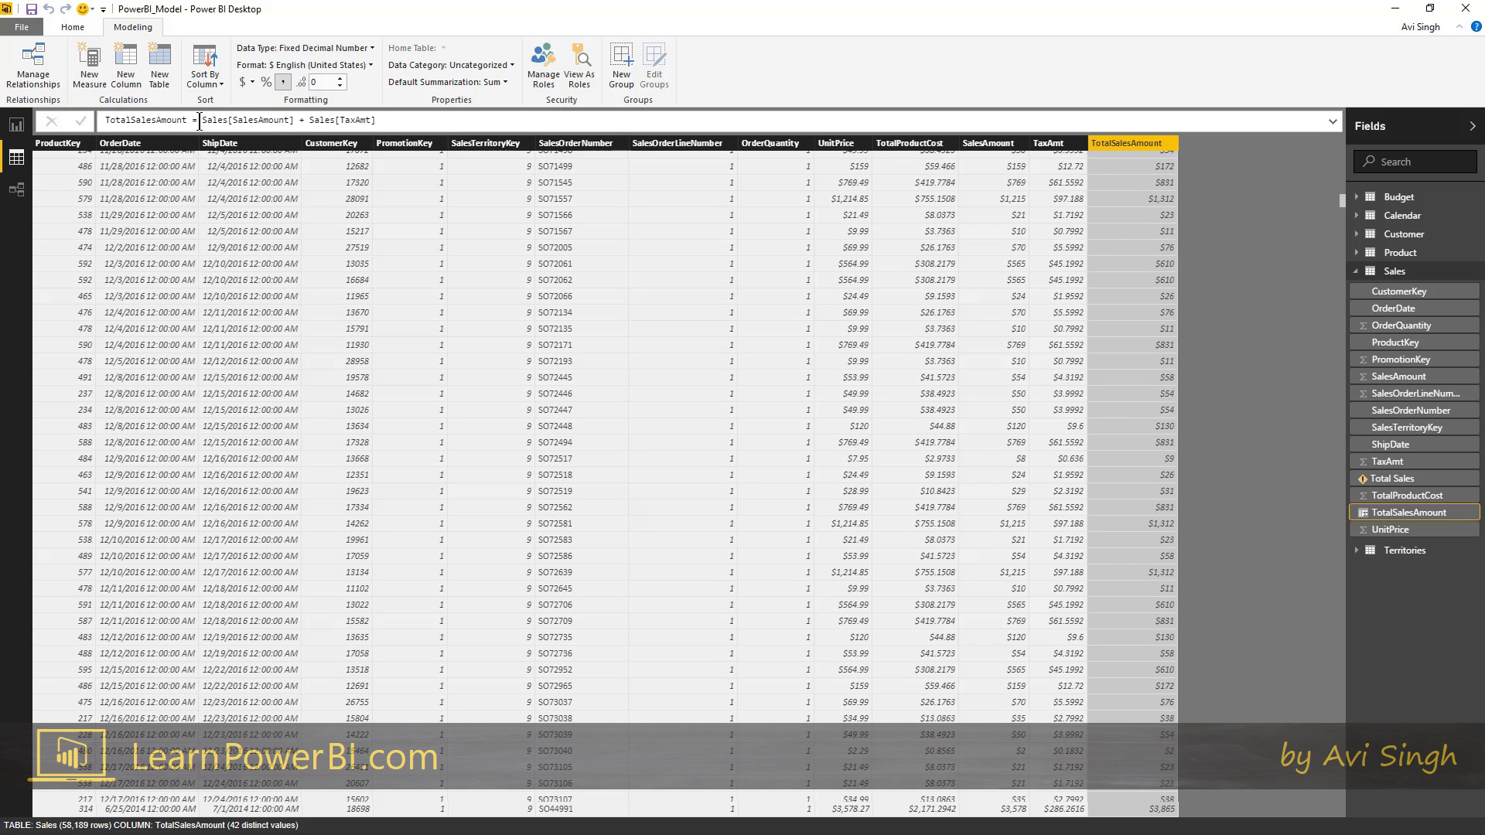
{"action": "left_click_drag", "start_coordinate": [199, 121], "coordinate": [358, 120]}
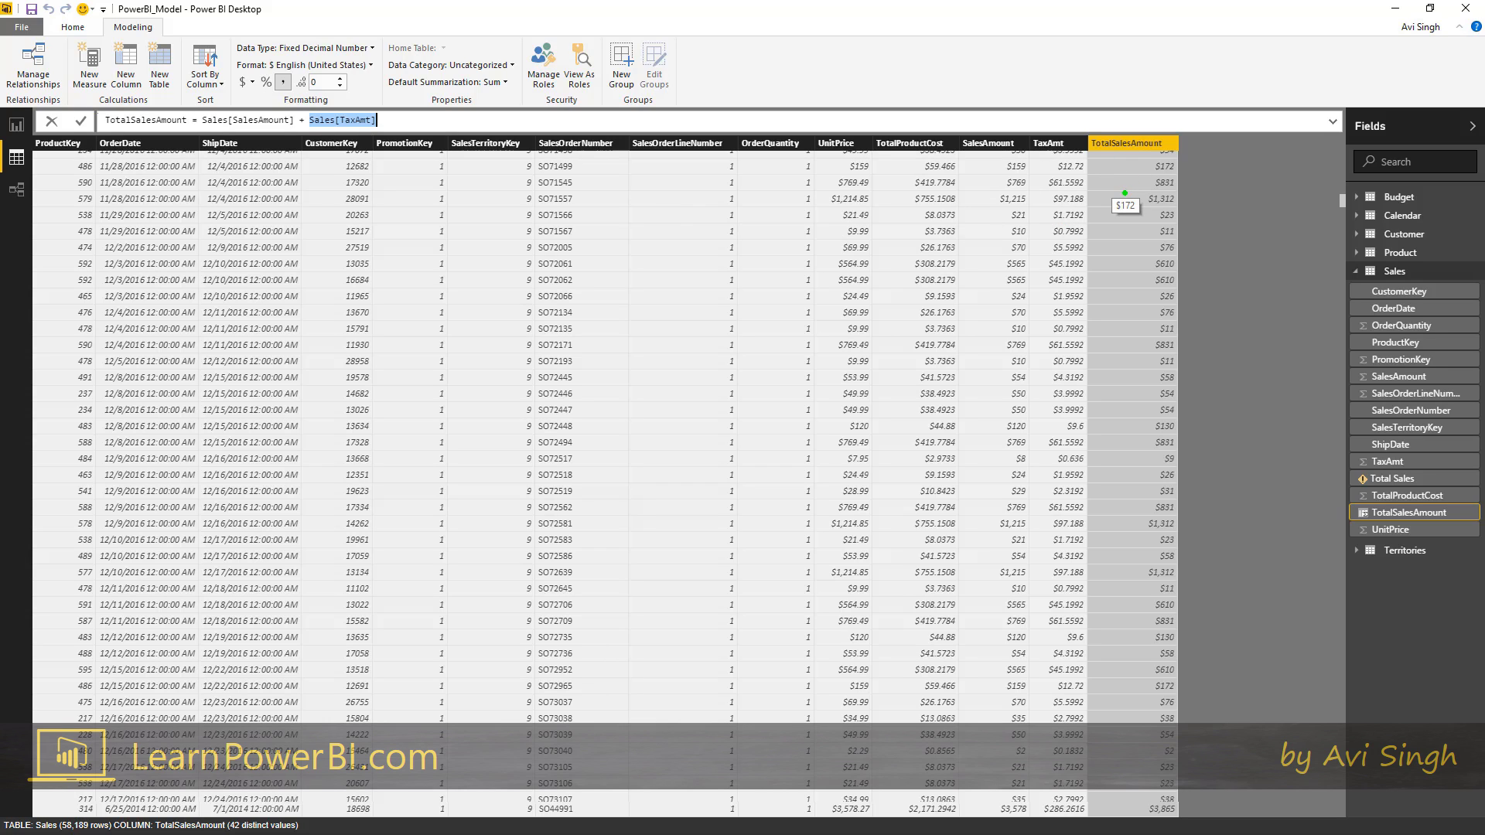
{"action": "left_click", "coordinate": [1157, 189]}
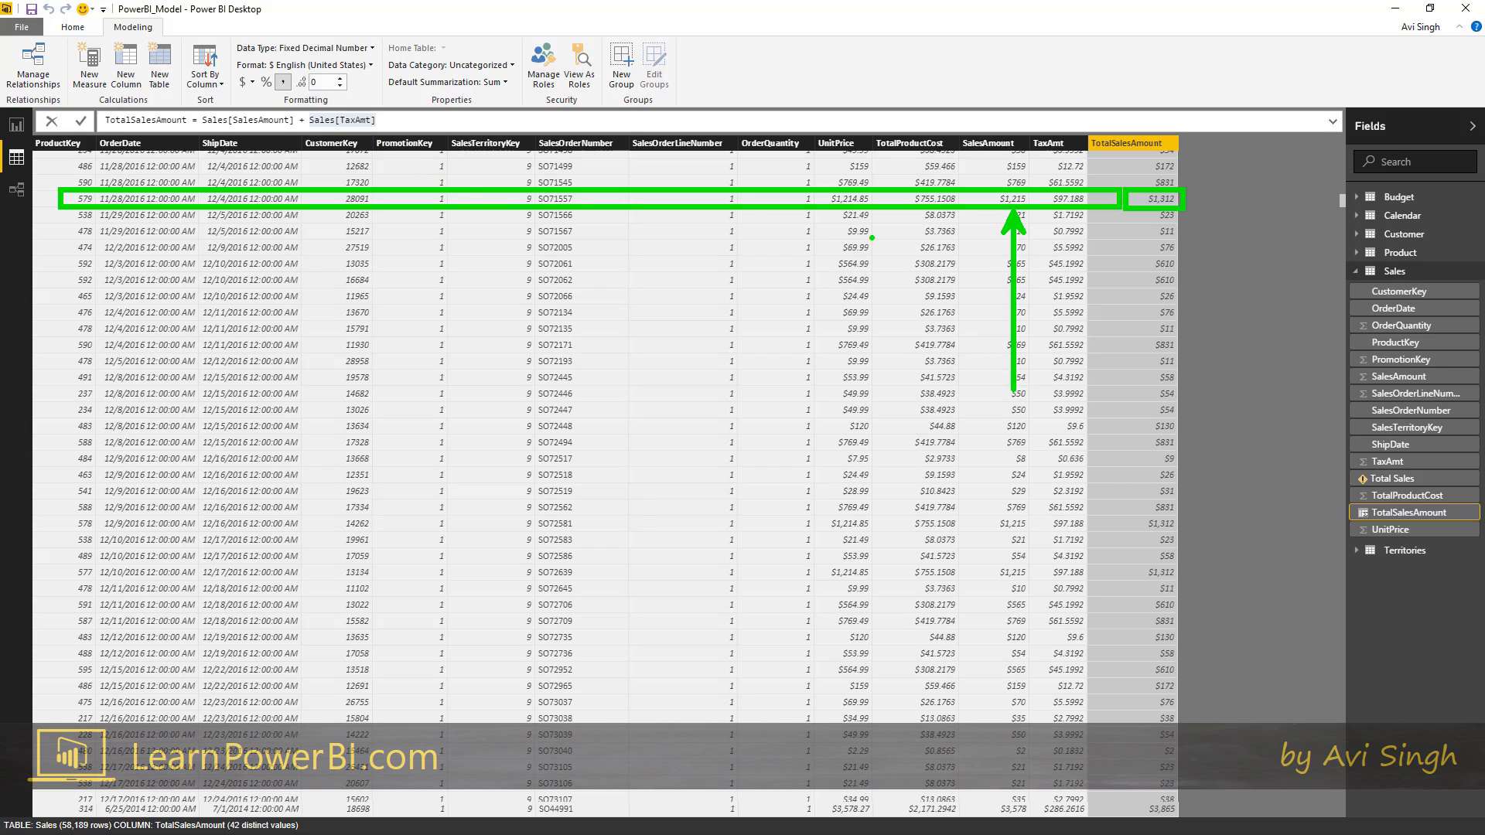
{"action": "left_click_drag", "start_coordinate": [1074, 211], "coordinate": [1075, 381]}
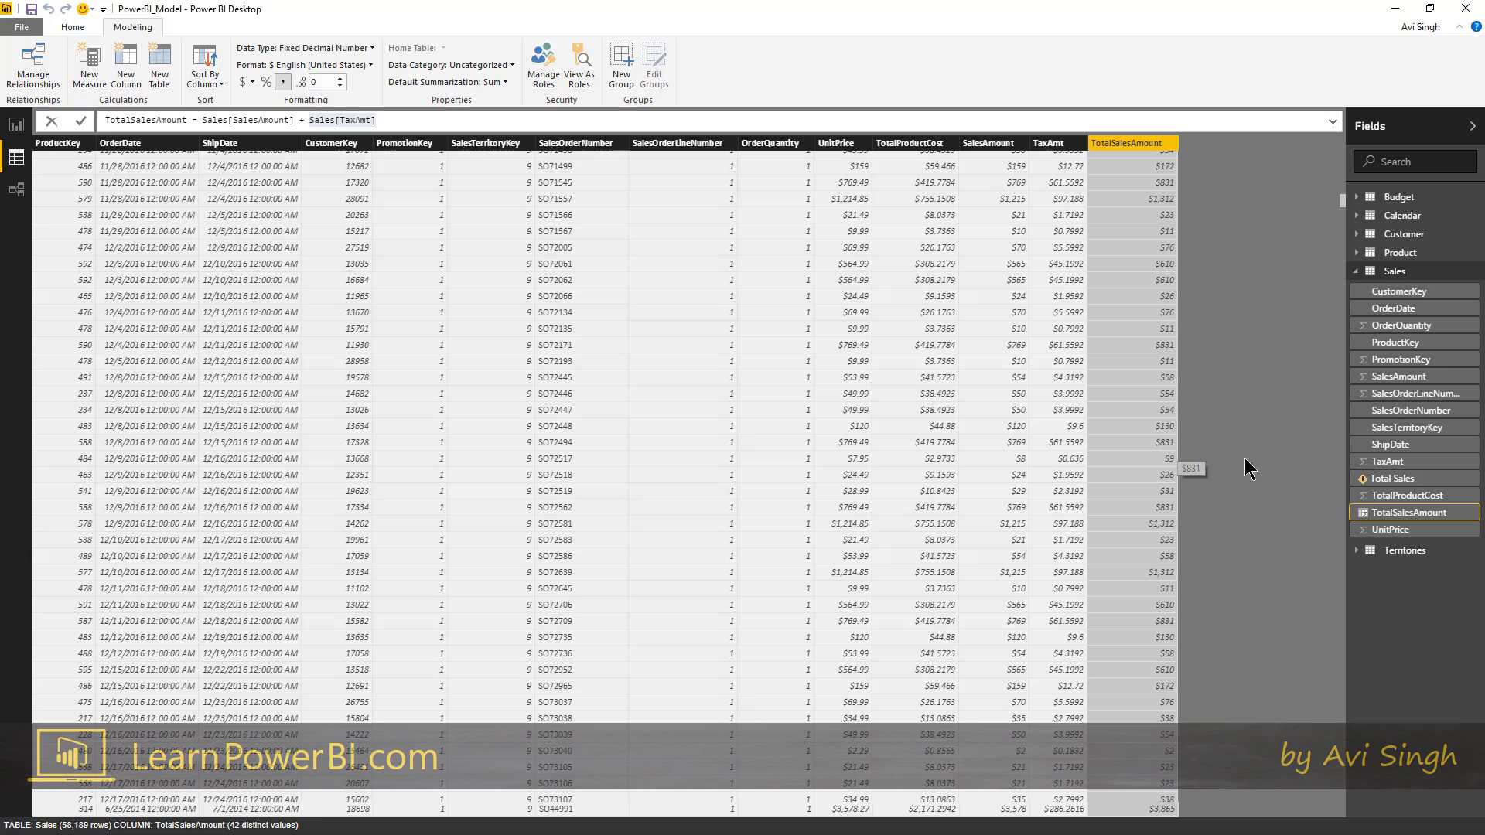
{"action": "left_click", "coordinate": [1392, 512]}
{"action": "left_click", "coordinate": [1392, 480]}
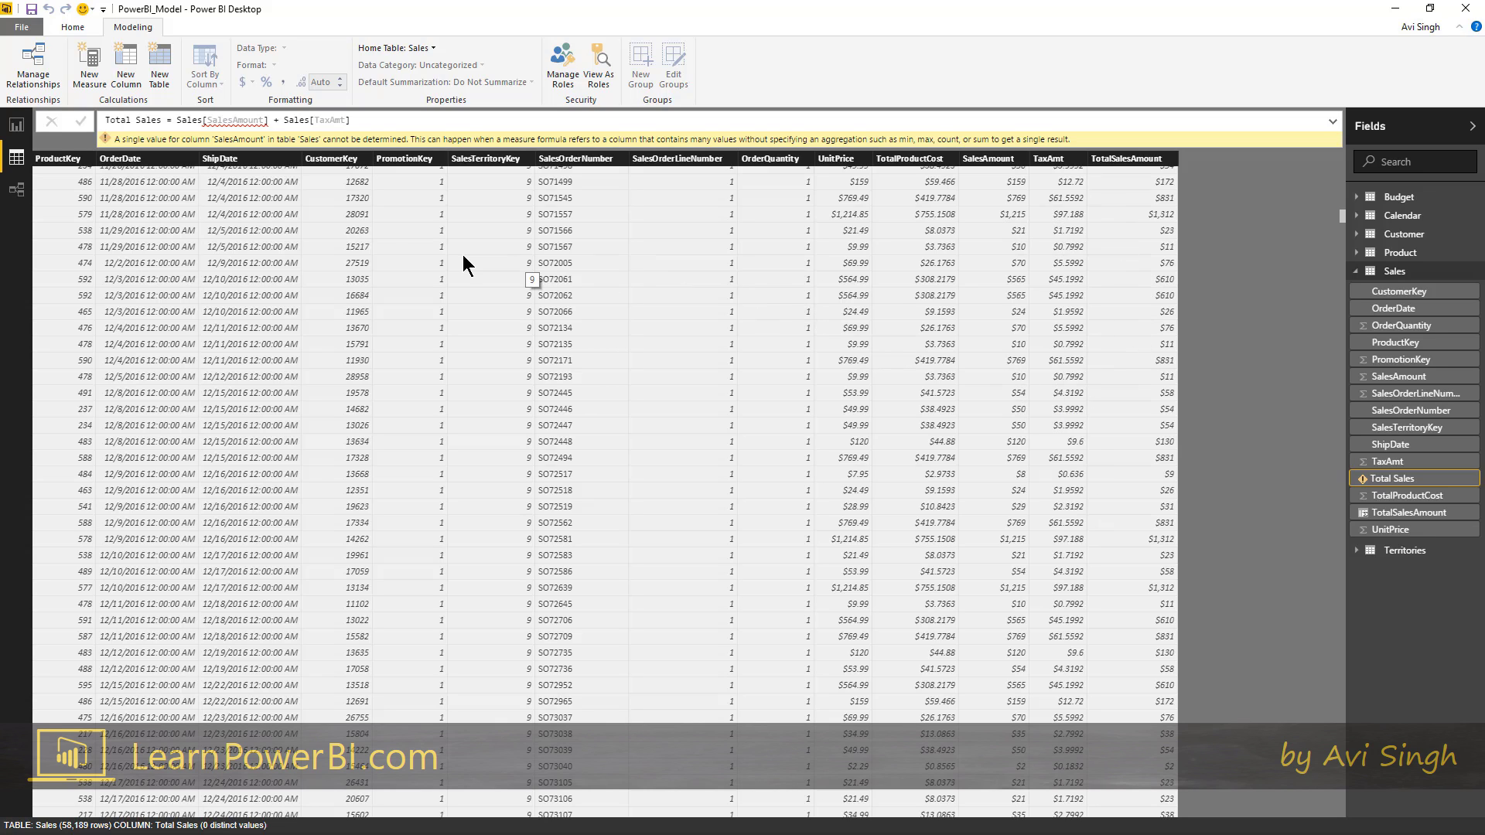
{"action": "left_click", "coordinate": [215, 120]}
{"action": "double_click", "coordinate": [266, 121]}
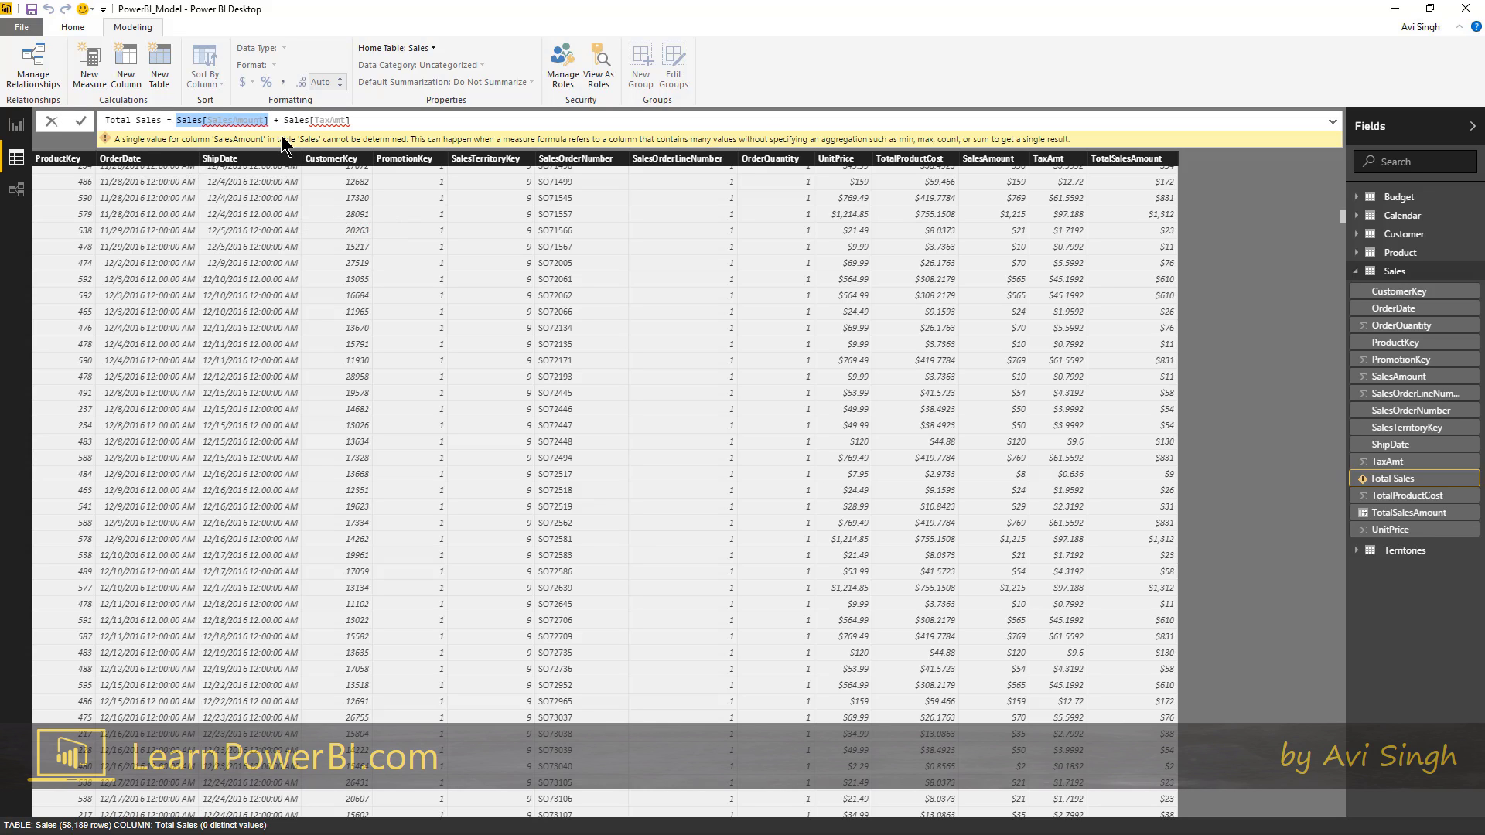
{"action": "double_click", "coordinate": [343, 121]}
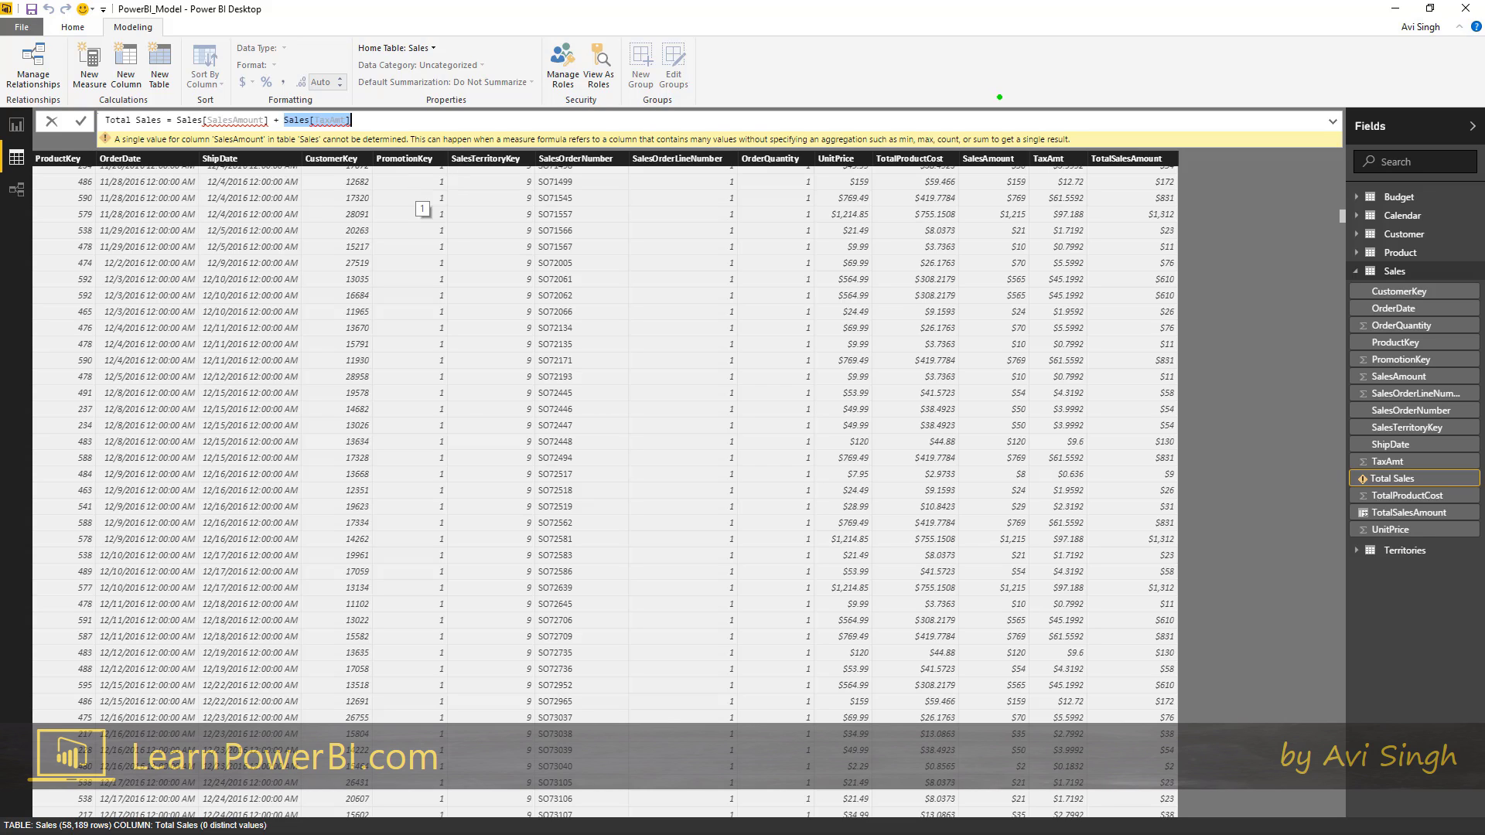
{"action": "left_click_drag", "start_coordinate": [945, 139], "coordinate": [1097, 669]}
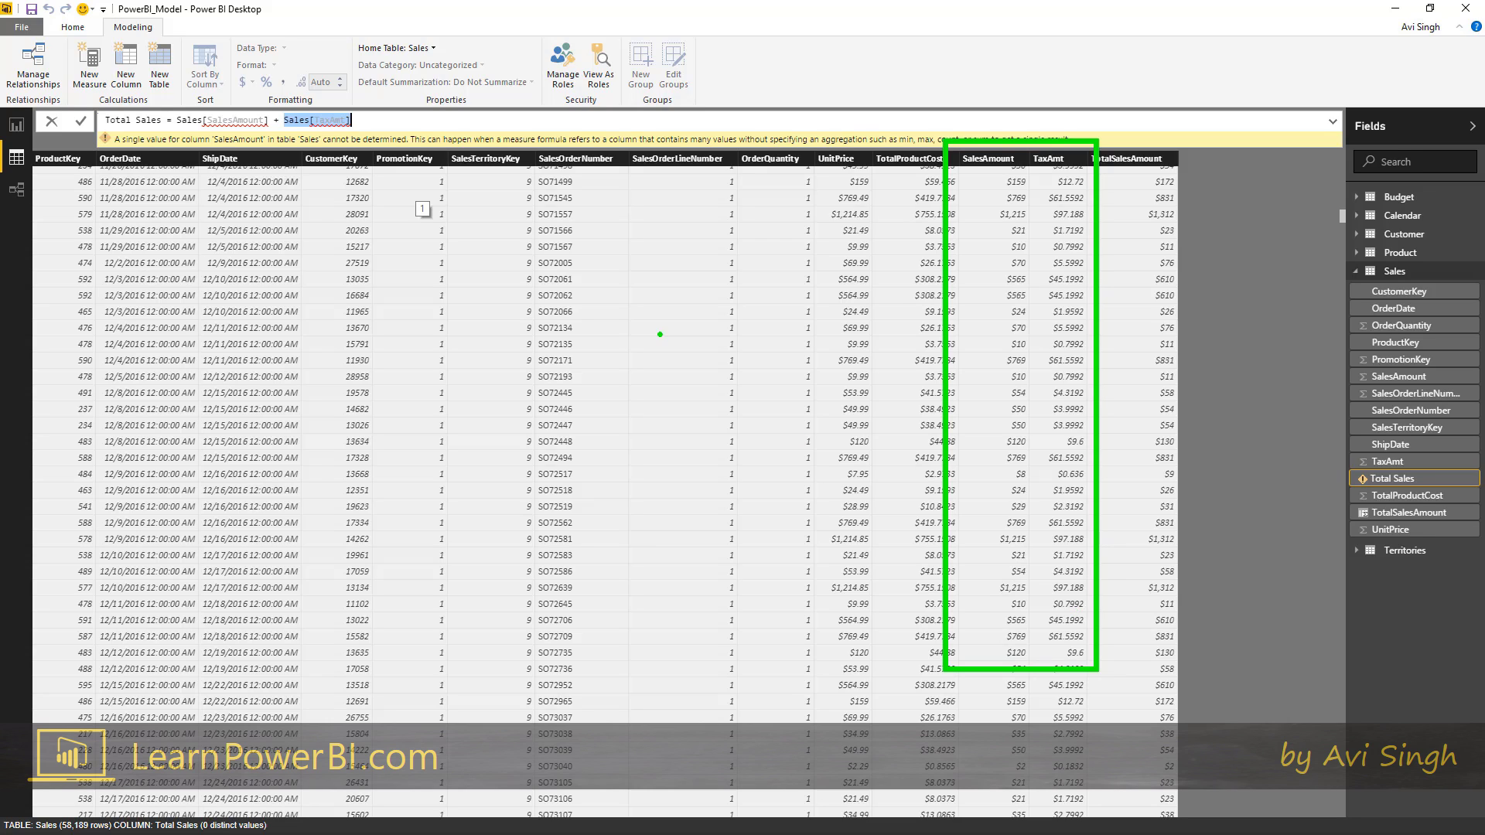
{"action": "key", "text": "Escape"}
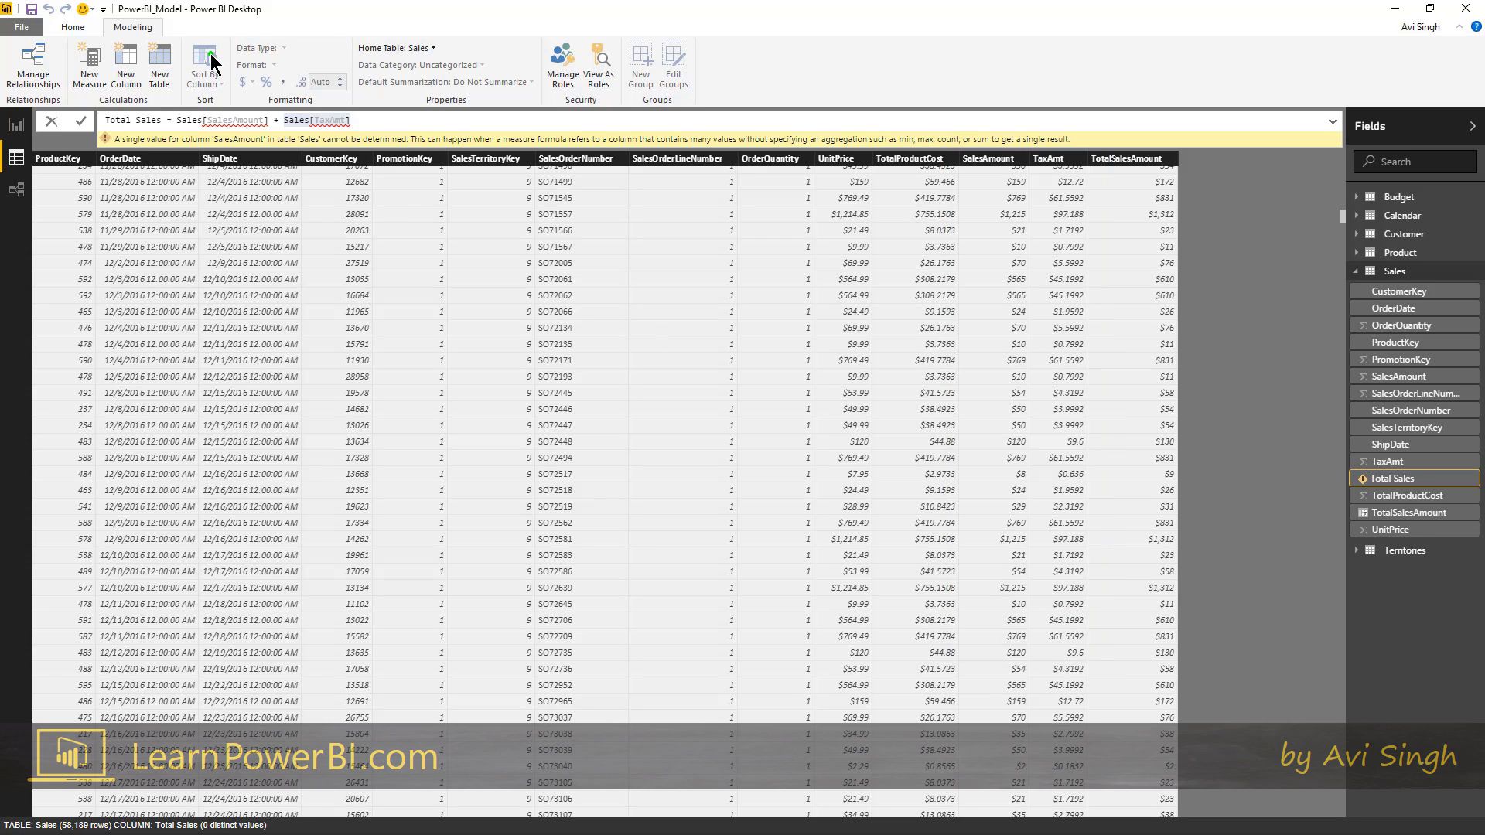
{"action": "key", "text": "ctrl+2"}
{"action": "left_click_drag", "start_coordinate": [231, 130], "coordinate": [248, 246]}
{"action": "left_click_drag", "start_coordinate": [325, 135], "coordinate": [351, 238]}
Change Total Sales to SUM(Sales[SalesAmount]) + SUM(Sales[TaxAmt]) and save the model
{"action": "left_click", "coordinate": [177, 120]}
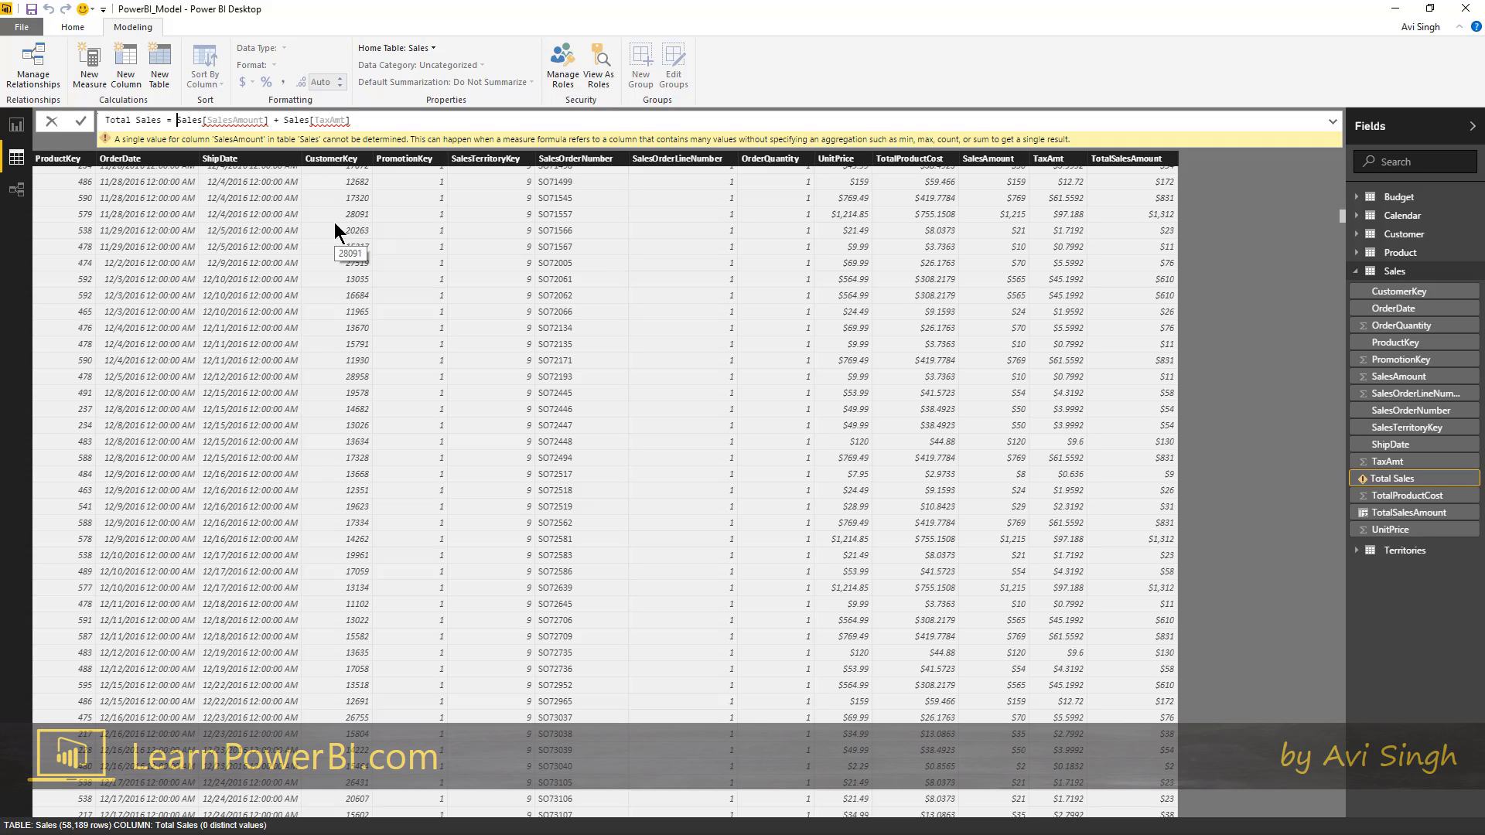
{"action": "type", "text": "S"}
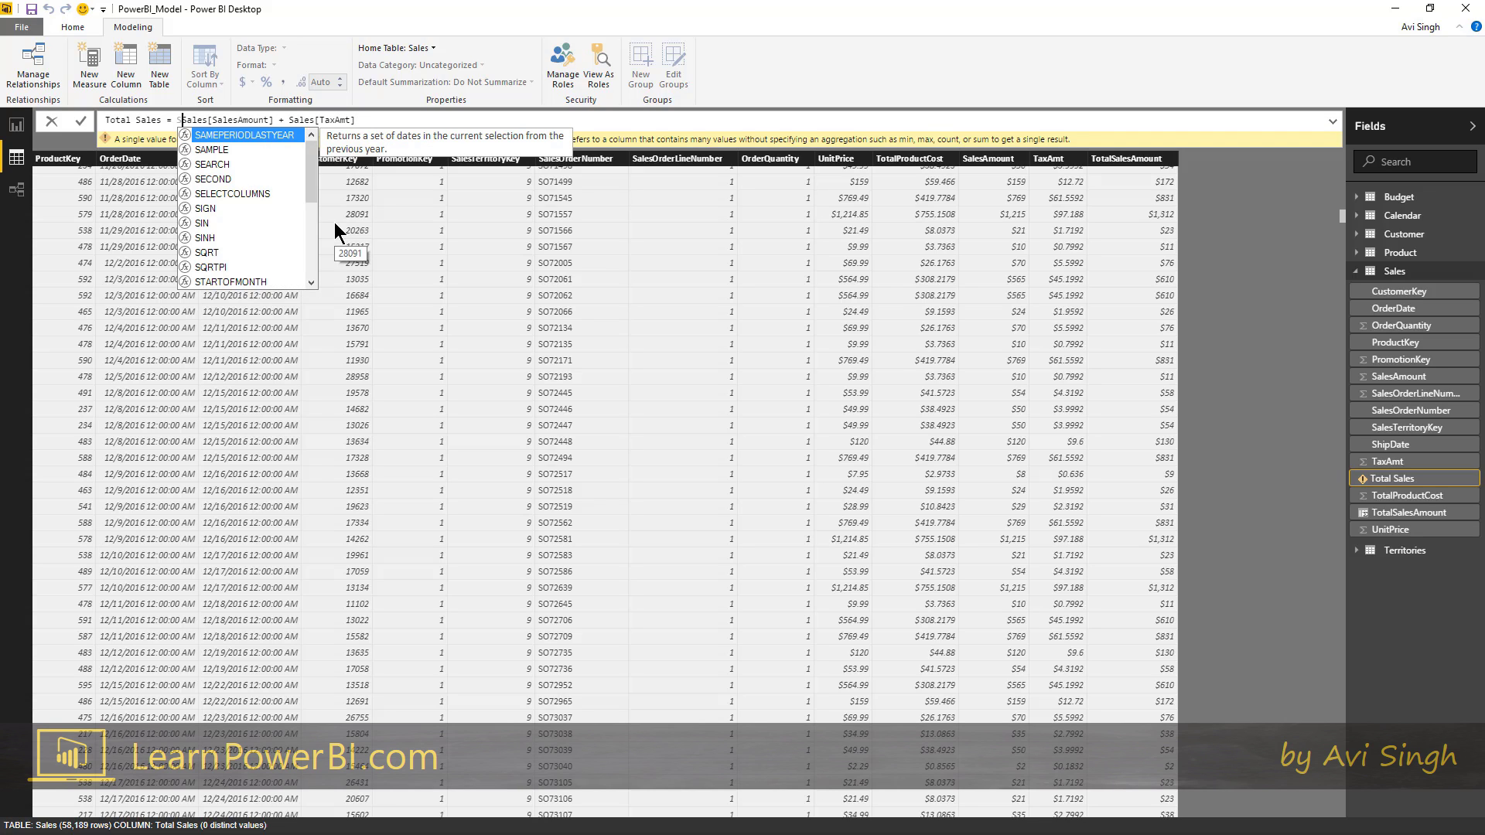
{"action": "type", "text": "UM("}
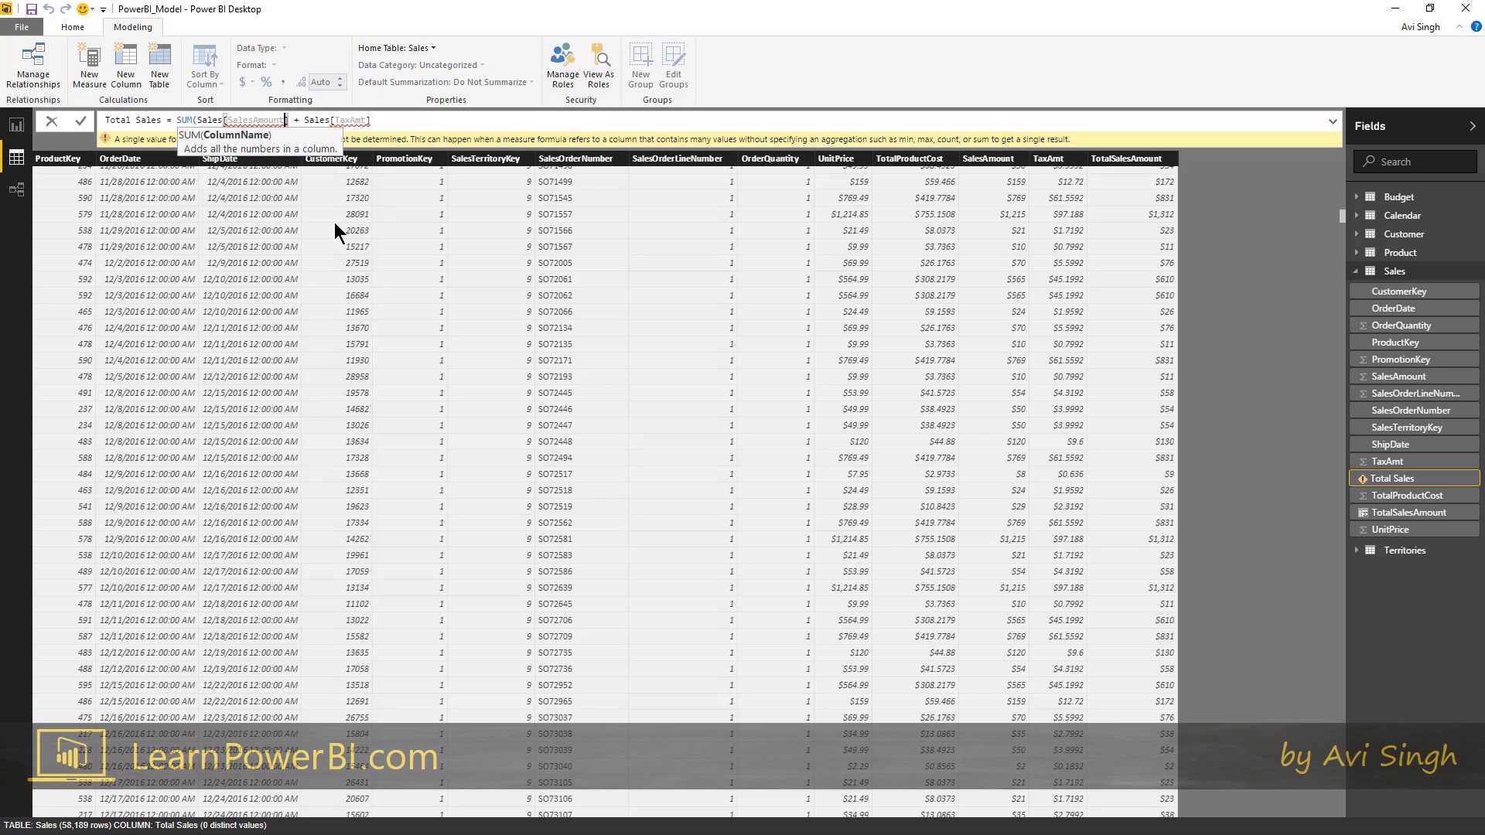
{"action": "type", "text": ")"}
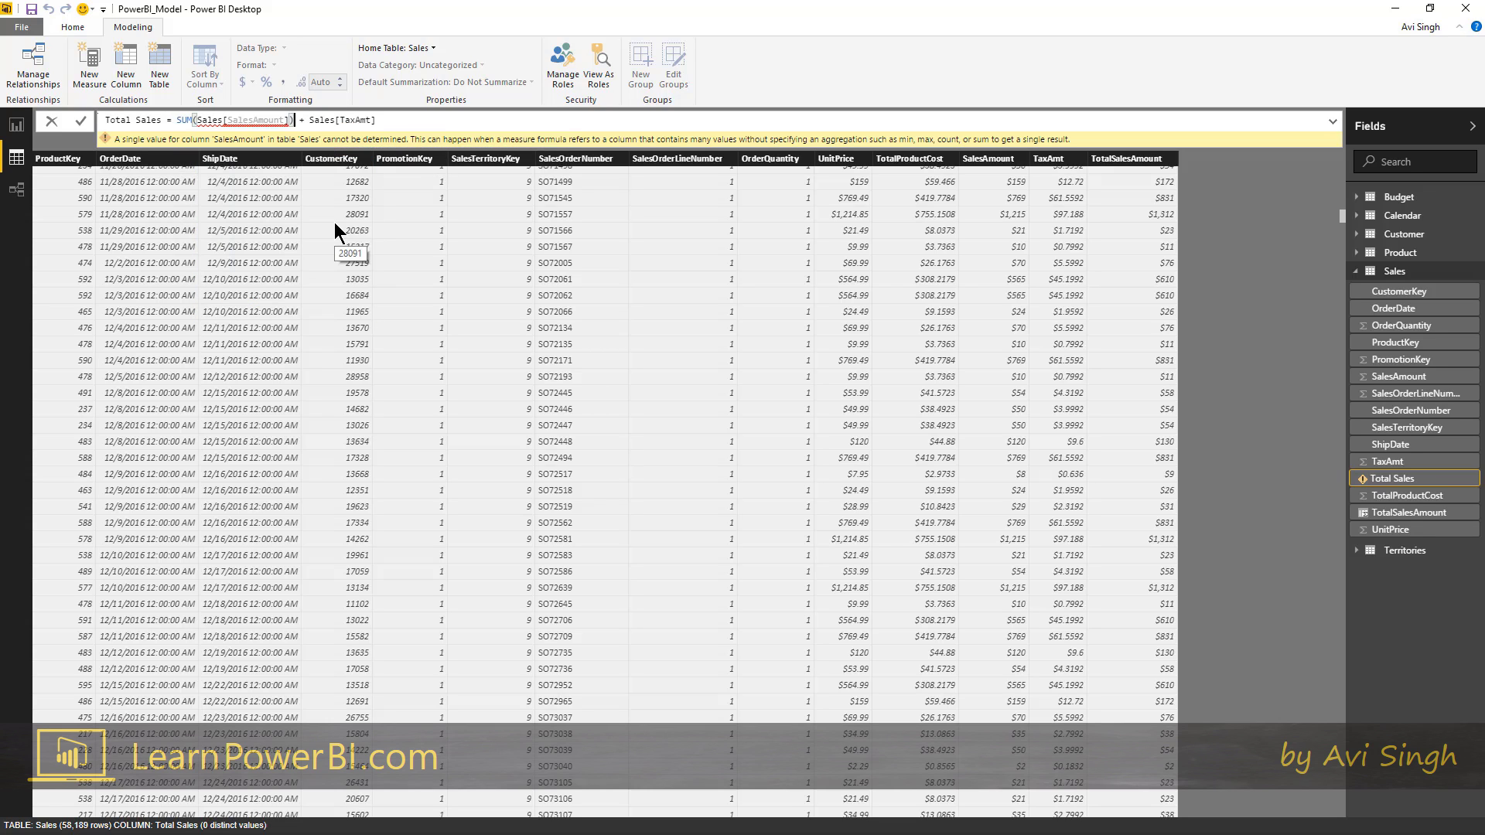
{"action": "key", "text": "Right"}
{"action": "type", "text": "SUM("}
{"action": "key", "text": "End"}
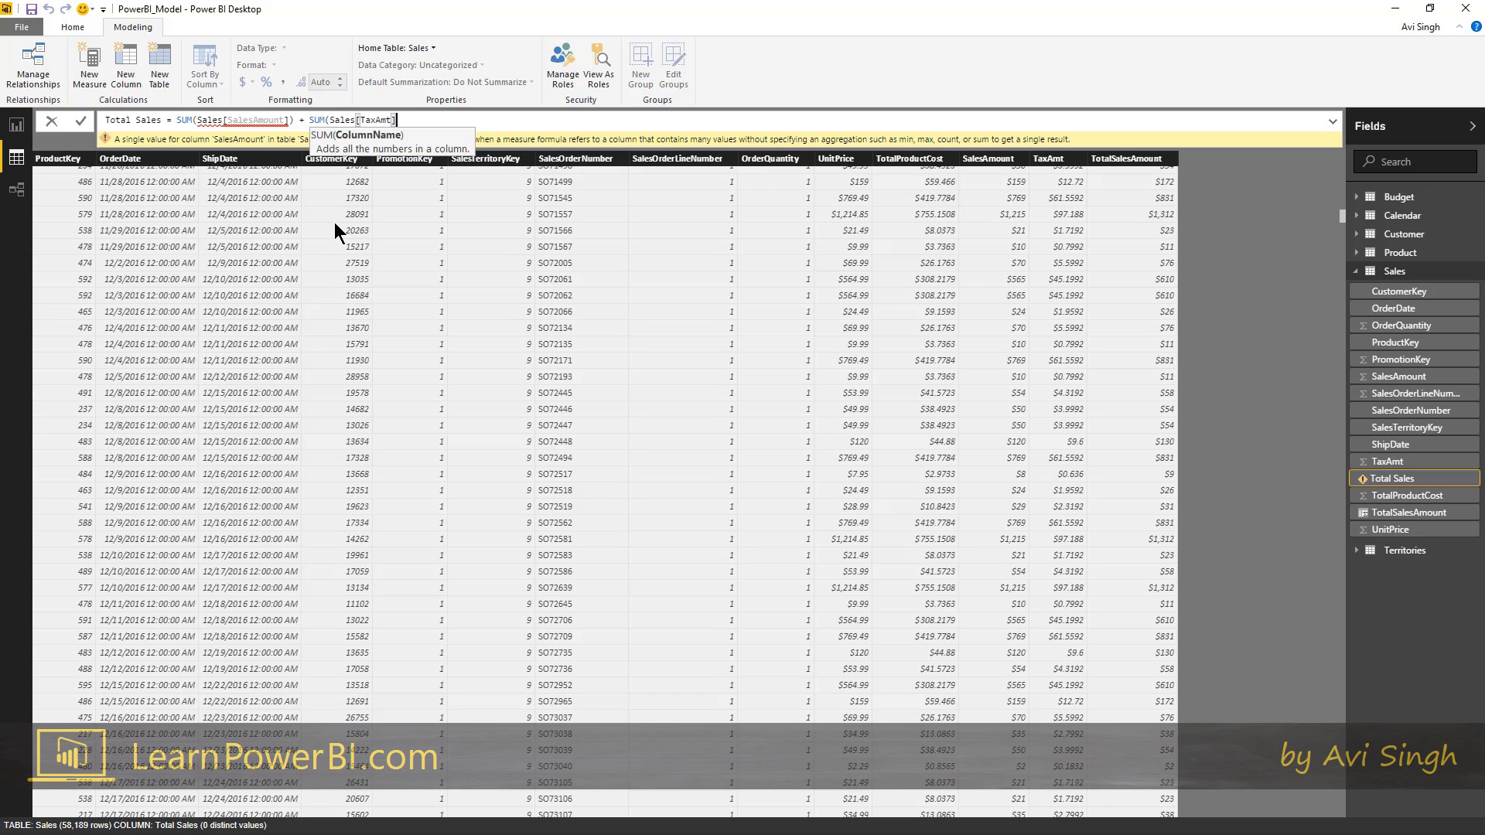
{"action": "type", "text": ")"}
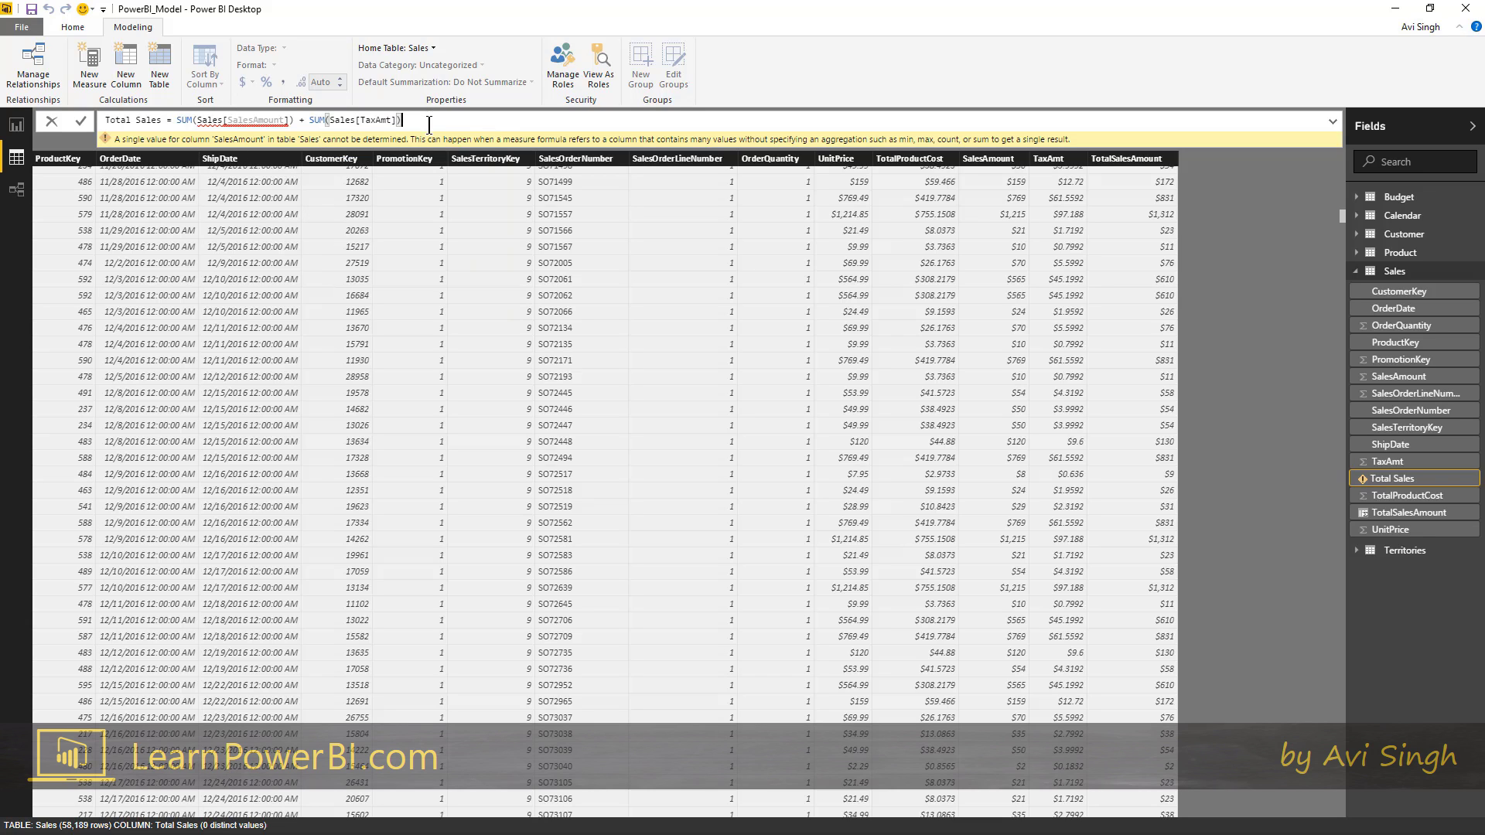
{"action": "key", "text": "Return"}
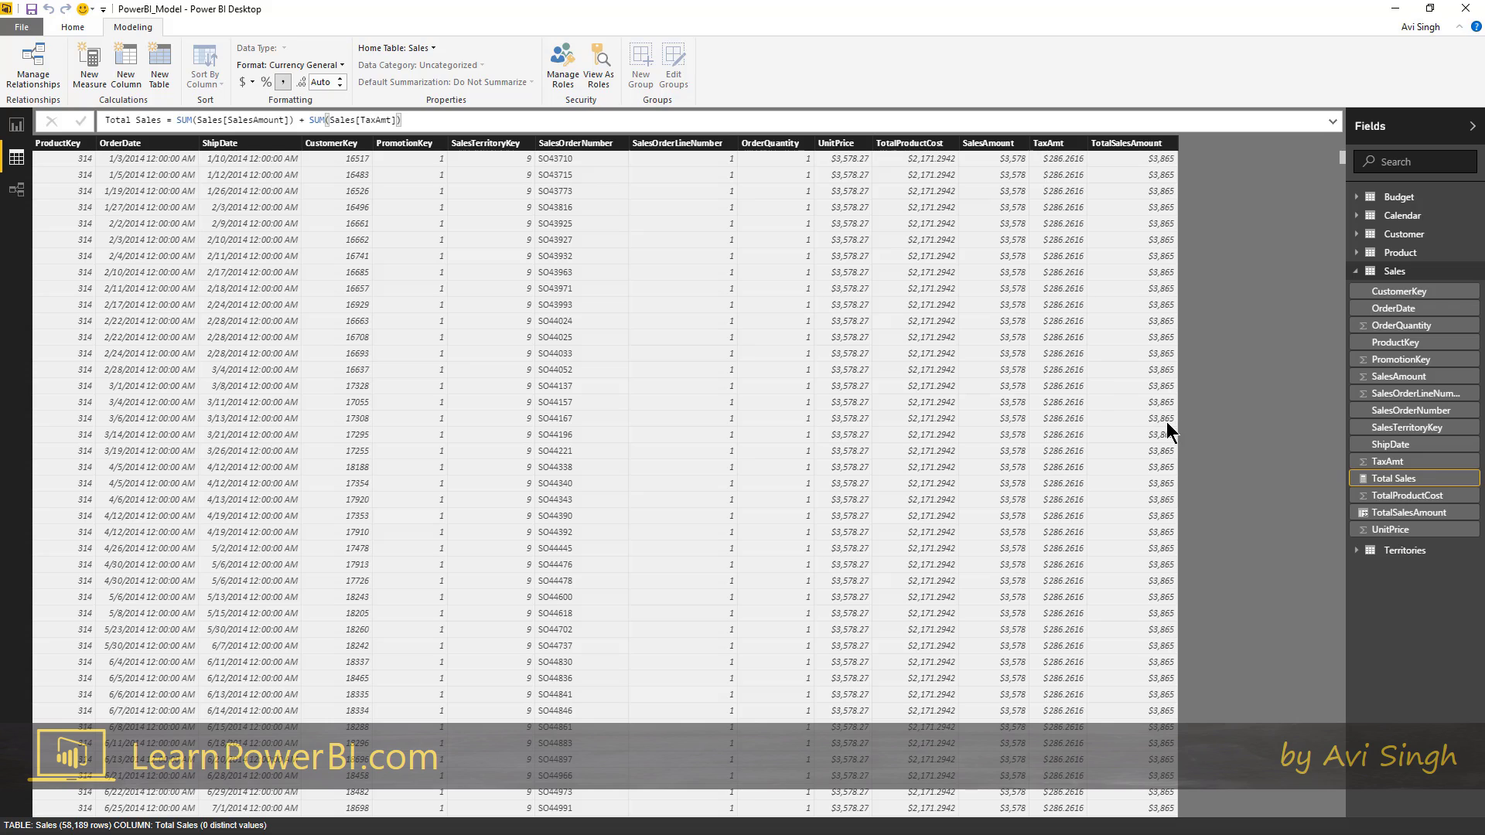
{"action": "left_click", "coordinate": [34, 16]}
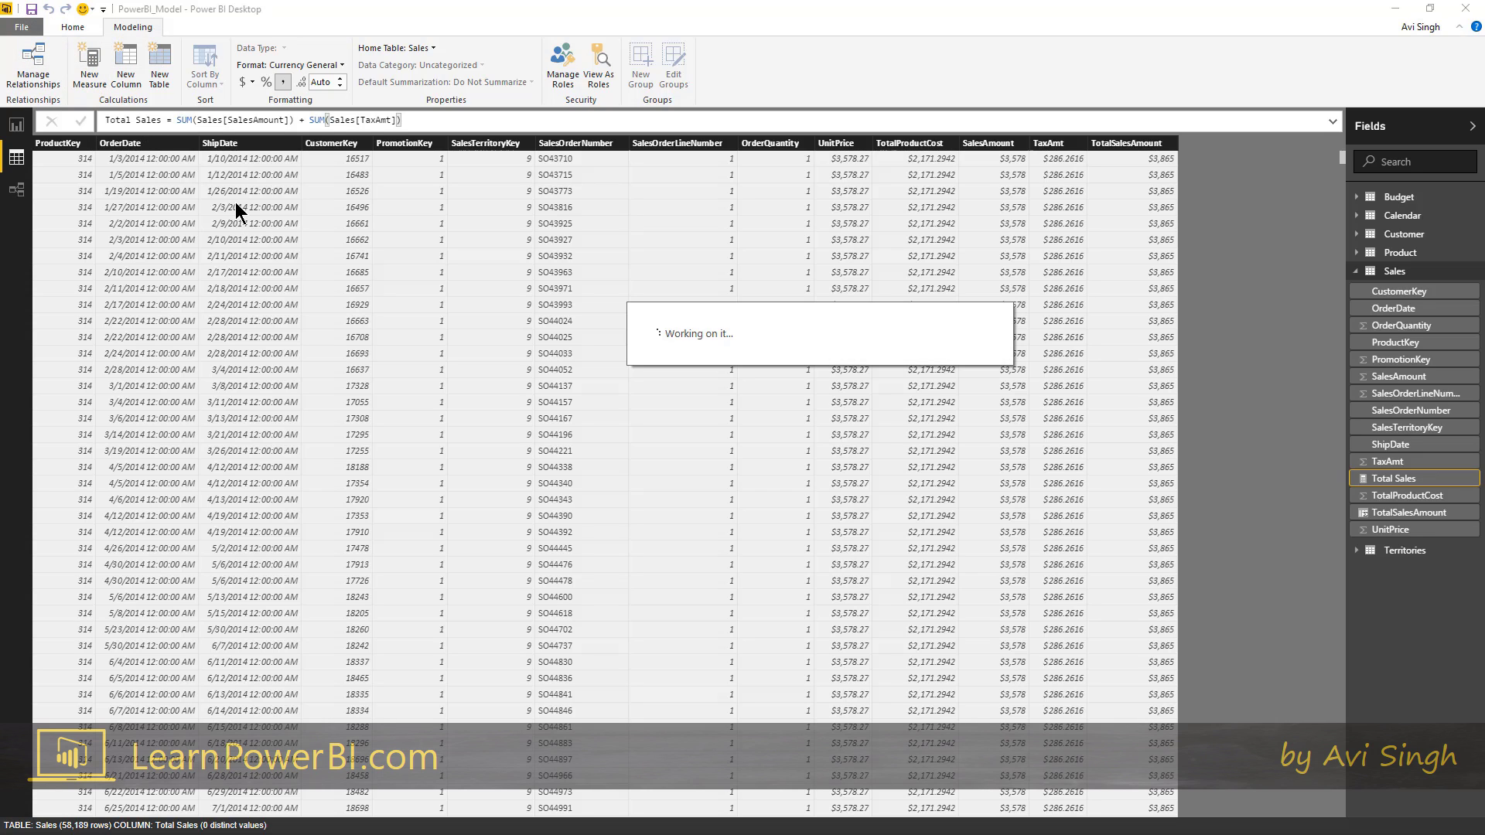
{"action": "mouse_move", "coordinate": [236, 207]}
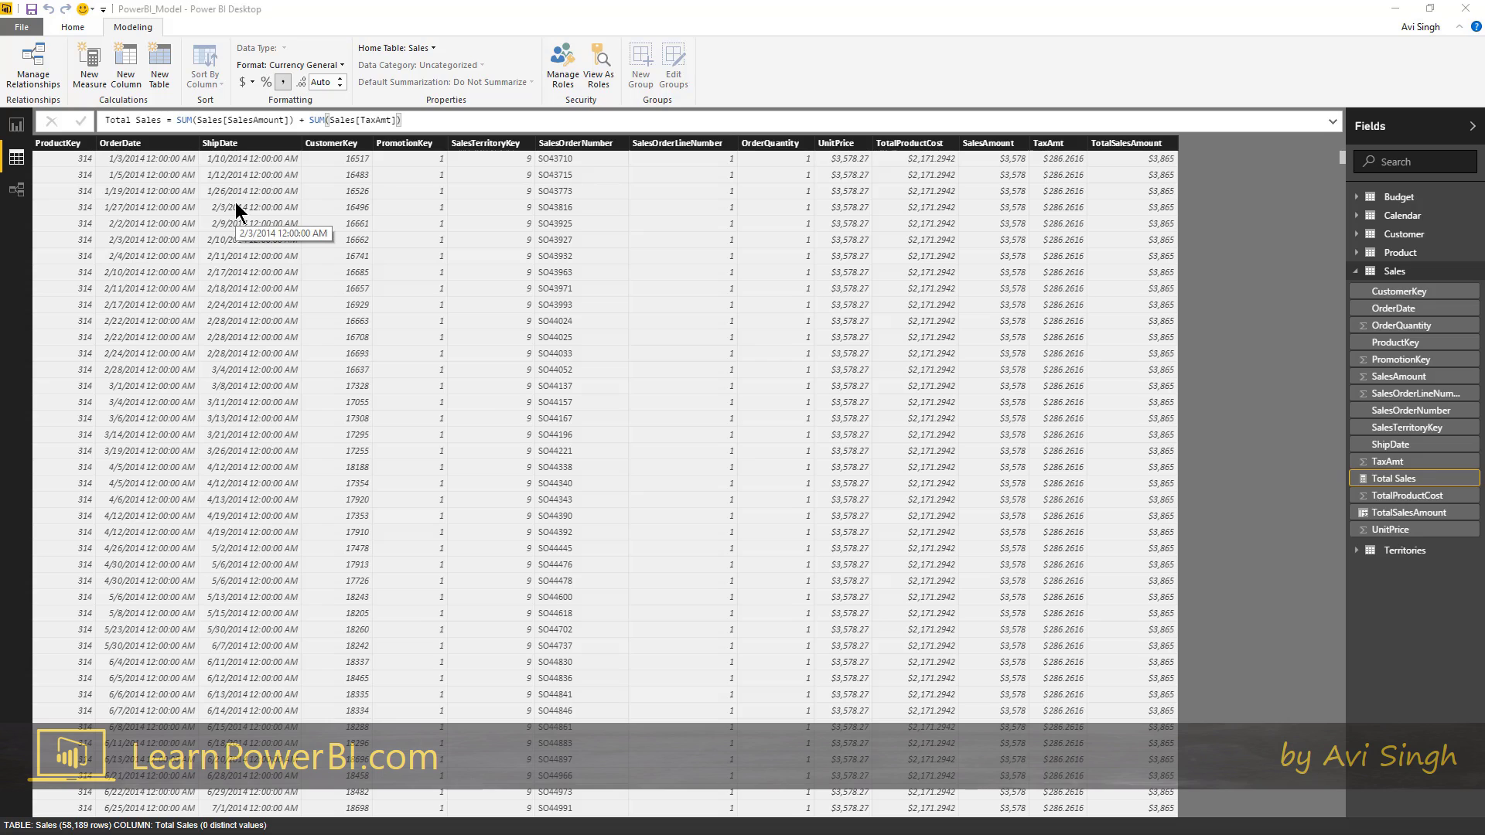
{"action": "key", "text": "alt+Tab"}
{"action": "key", "text": "alt+Tab"}
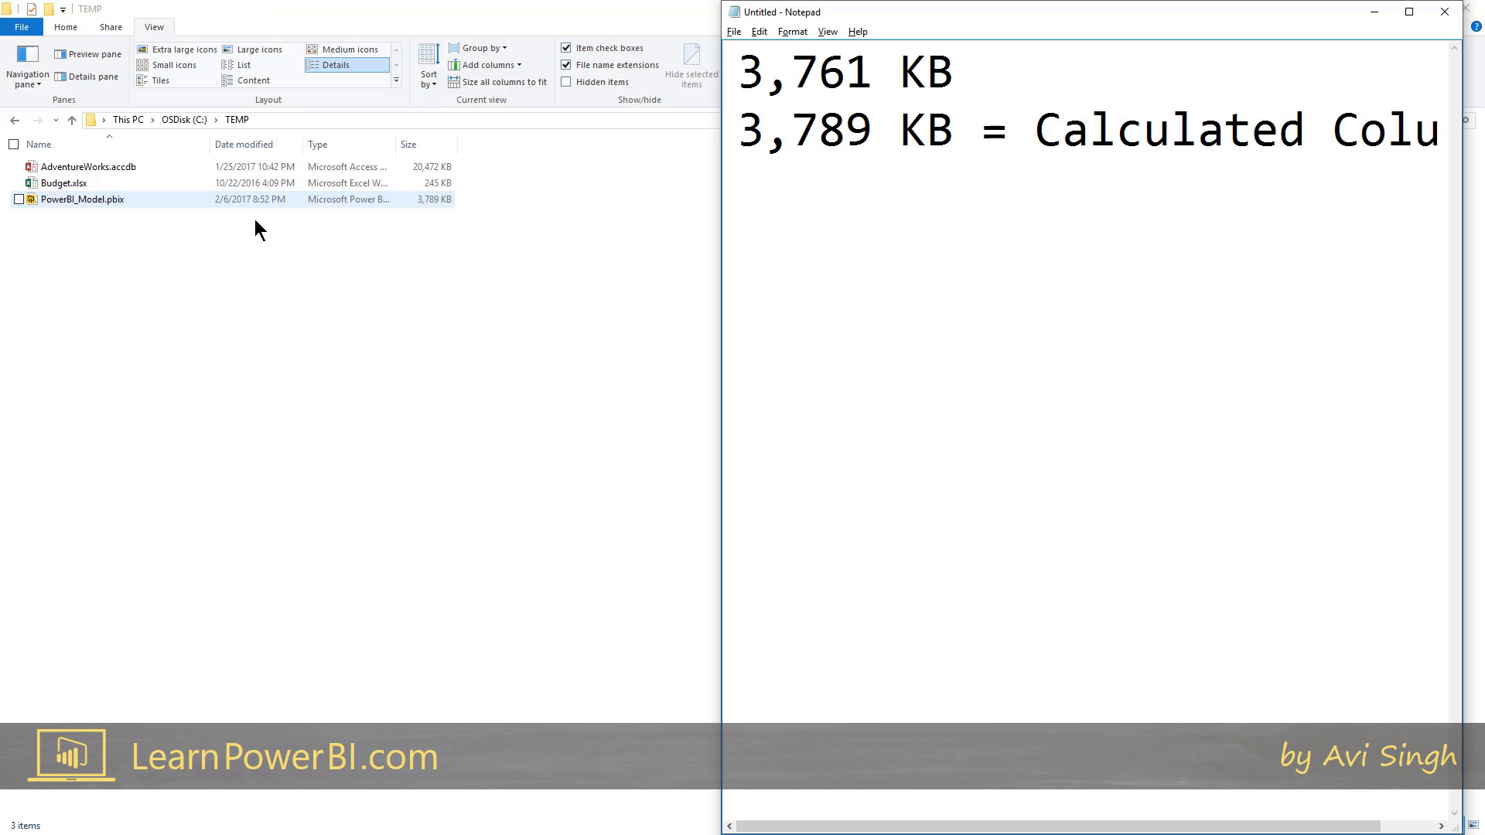
Check the model file in TEMP, then add '3,789 KB = Measure' to the notes
{"action": "left_click", "coordinate": [422, 198]}
{"action": "key", "text": "Home"}
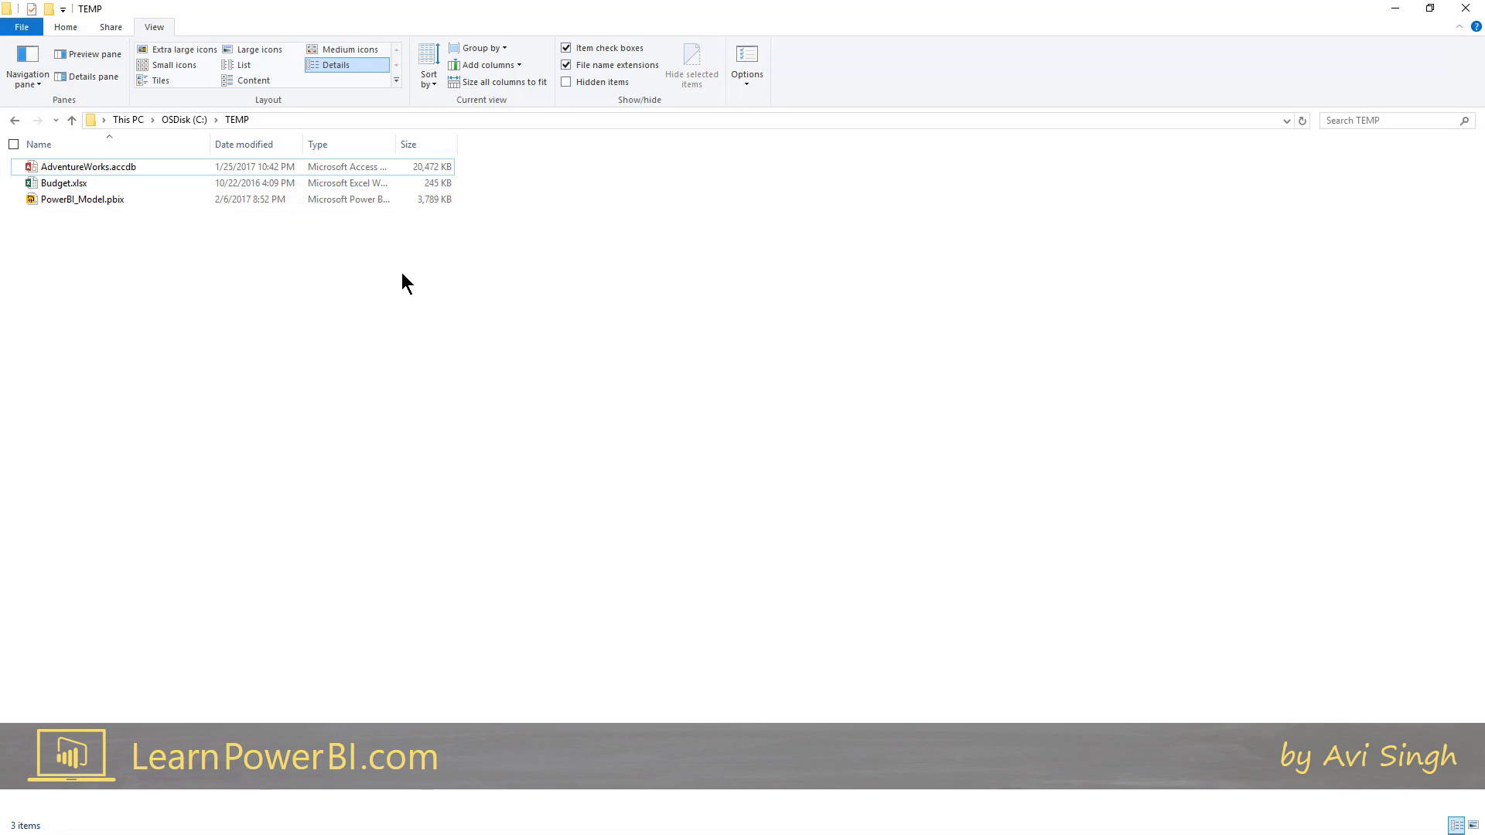
{"action": "key", "text": "alt+Tab"}
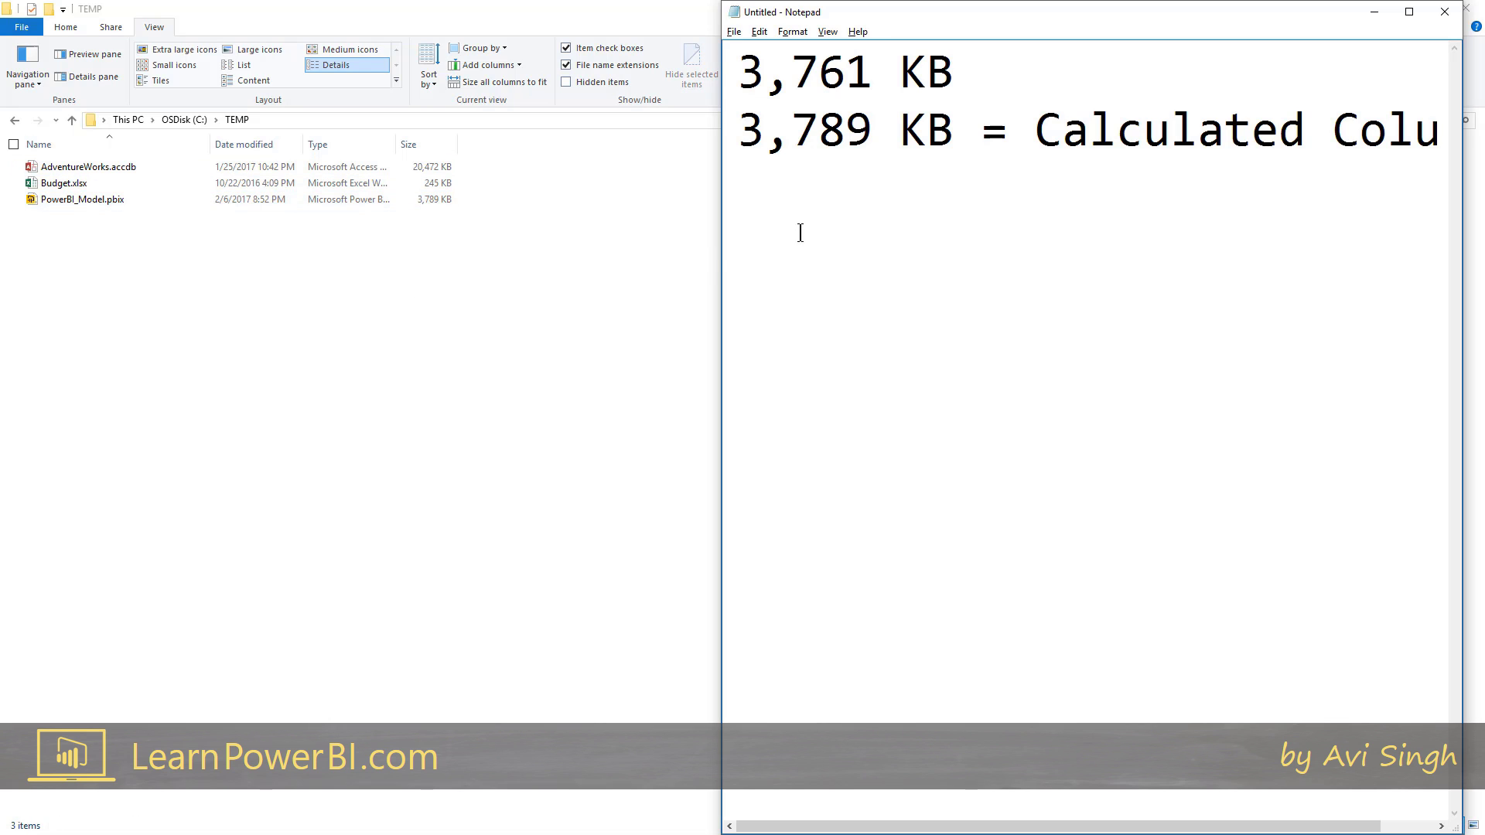
{"action": "key", "text": "End"}
{"action": "key", "text": "Return"}
{"action": "type", "text": "3,789 "}
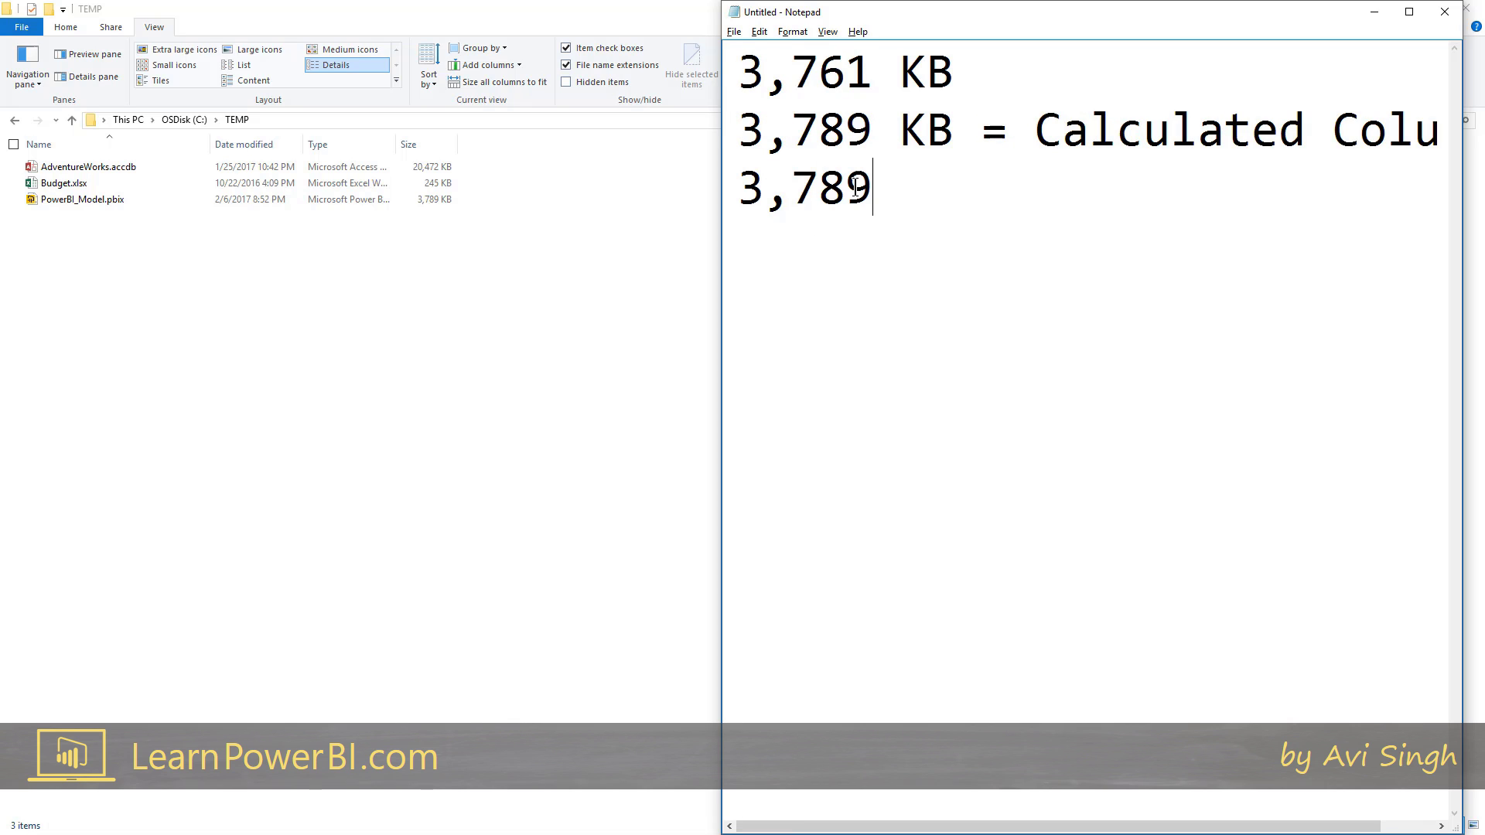
{"action": "type", "text": "KB = "}
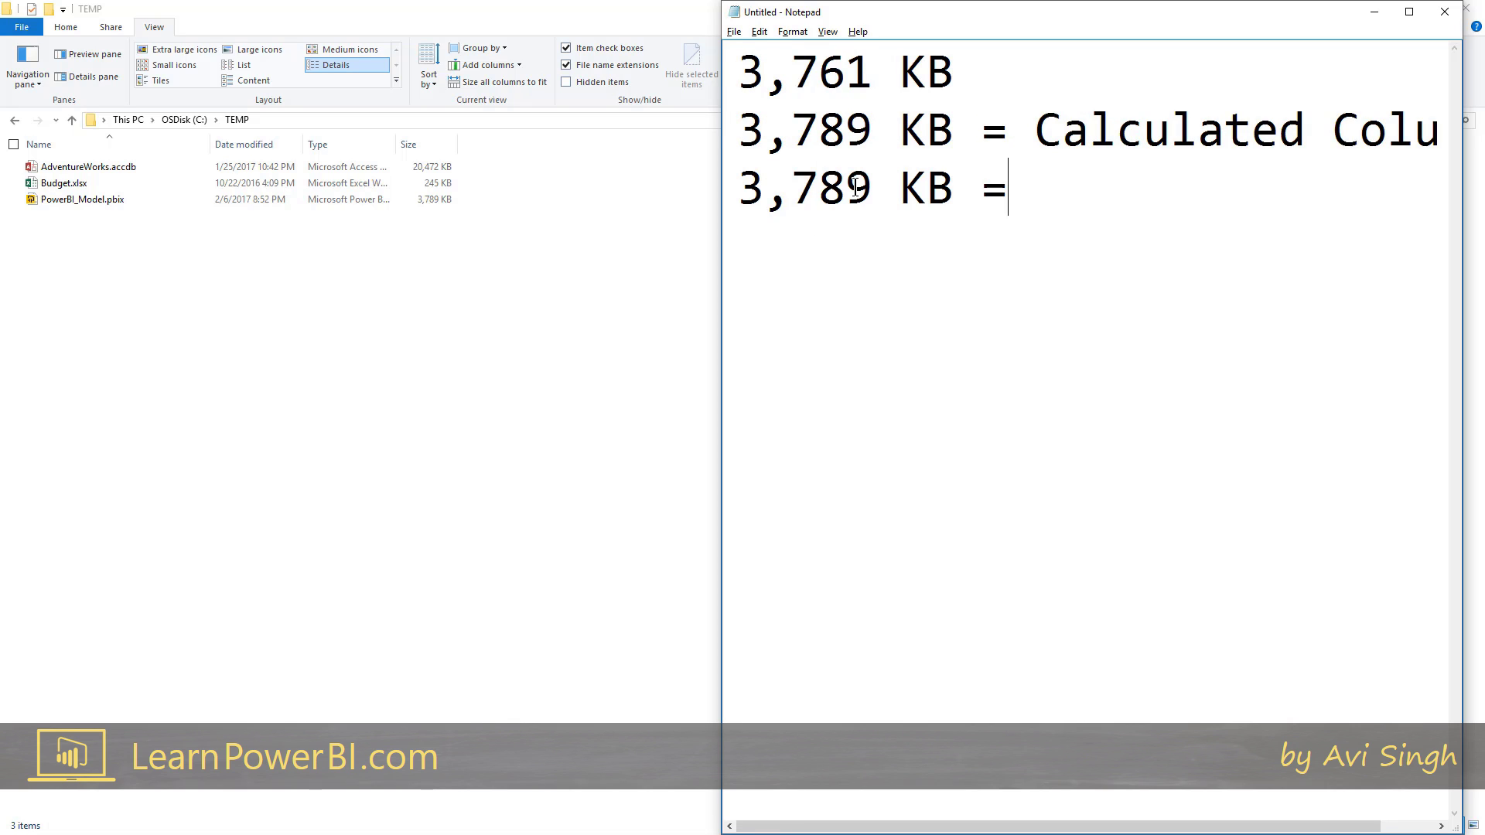
{"action": "type", "text": "Measure"}
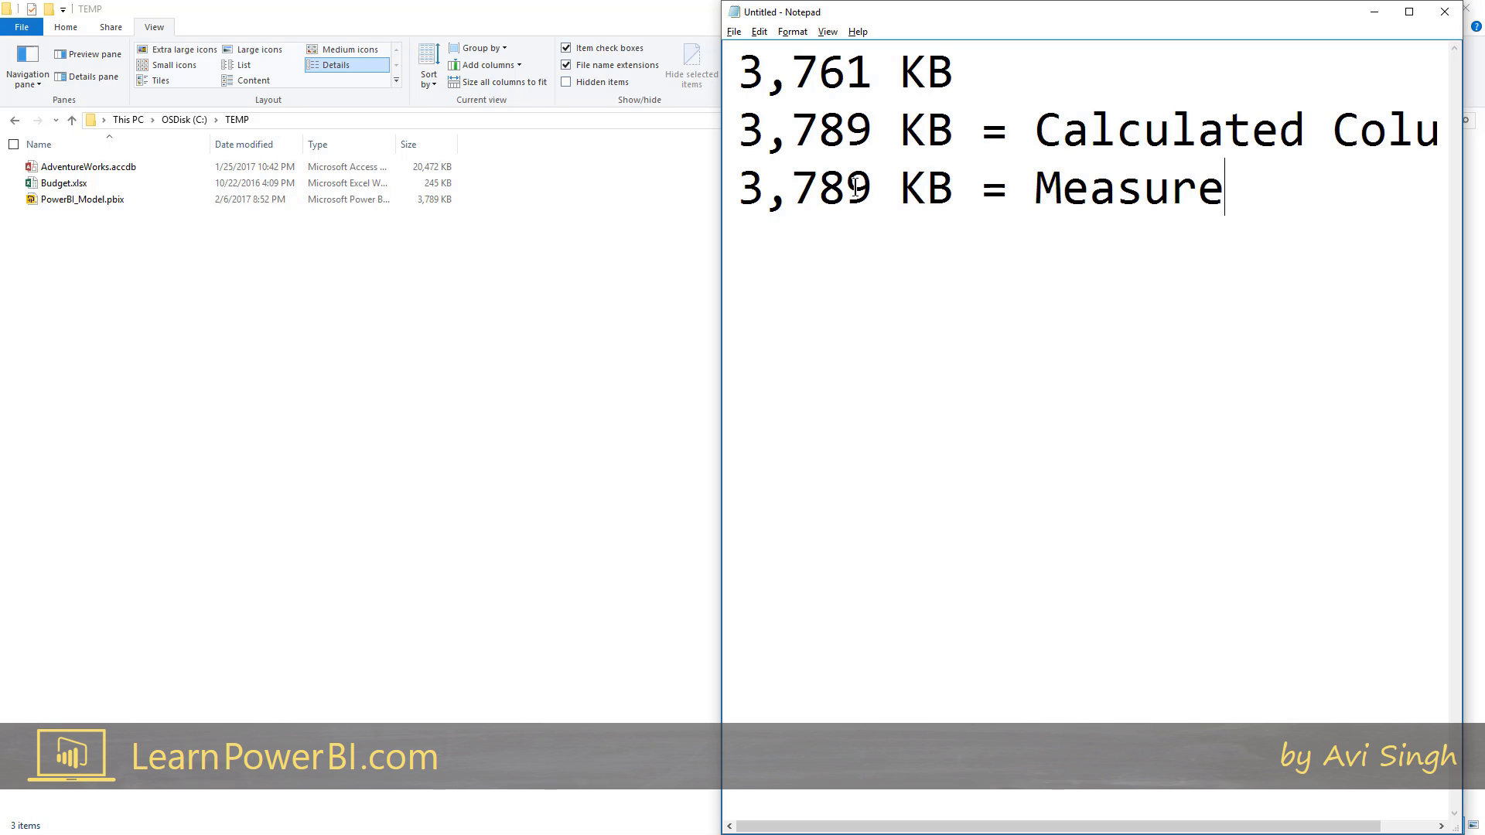
Insert a blank line after the second line of the notes
{"action": "left_click", "coordinate": [889, 122]}
{"action": "key", "text": "End"}
{"action": "key", "text": "Return"}
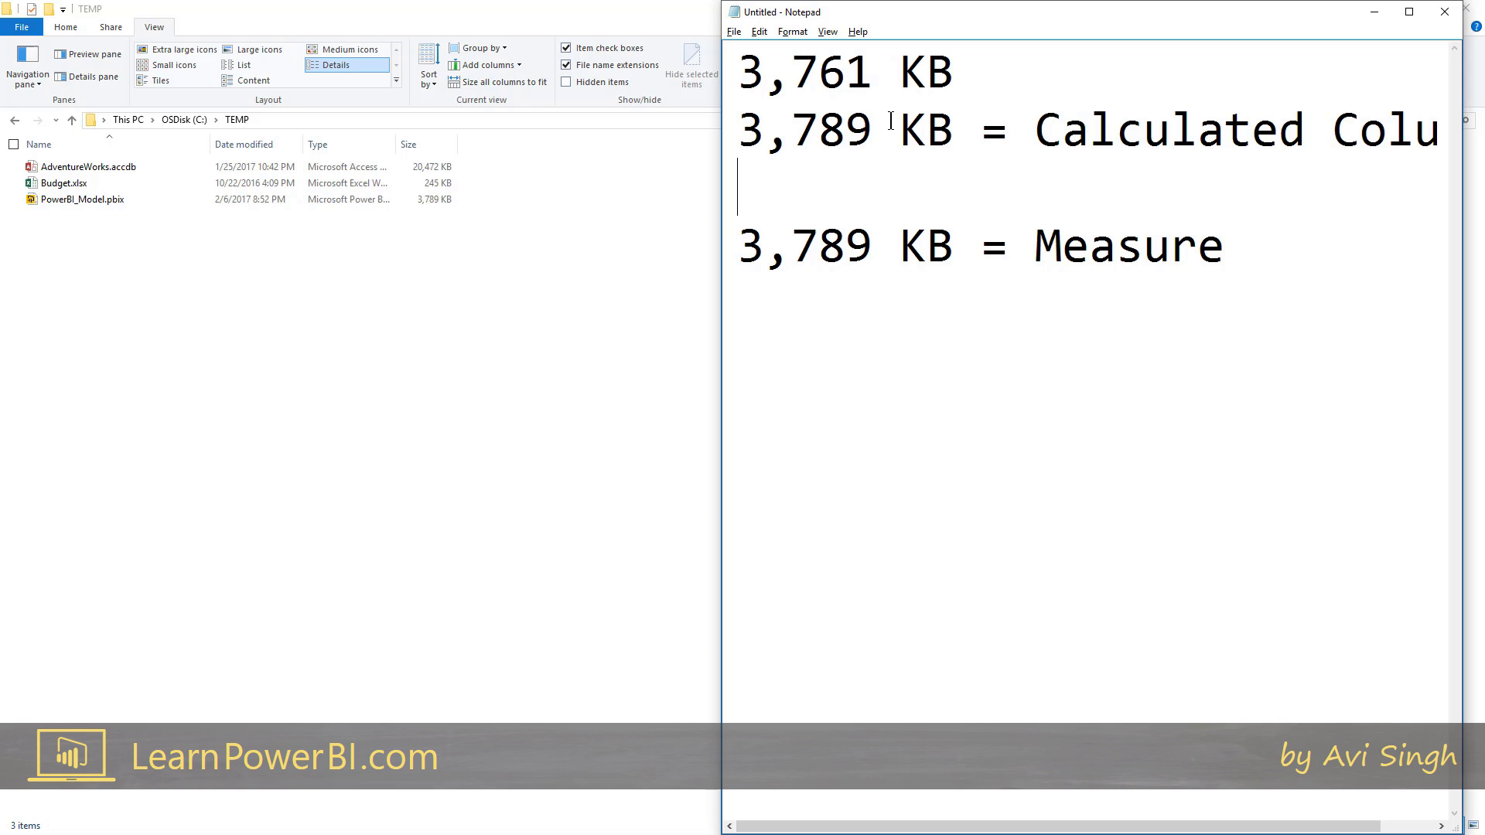
{"action": "key", "text": "Up"}
Move Notepad left and widen it so 'Calculated Column' fits
{"action": "left_click_drag", "start_coordinate": [1205, 13], "coordinate": [1052, 44]}
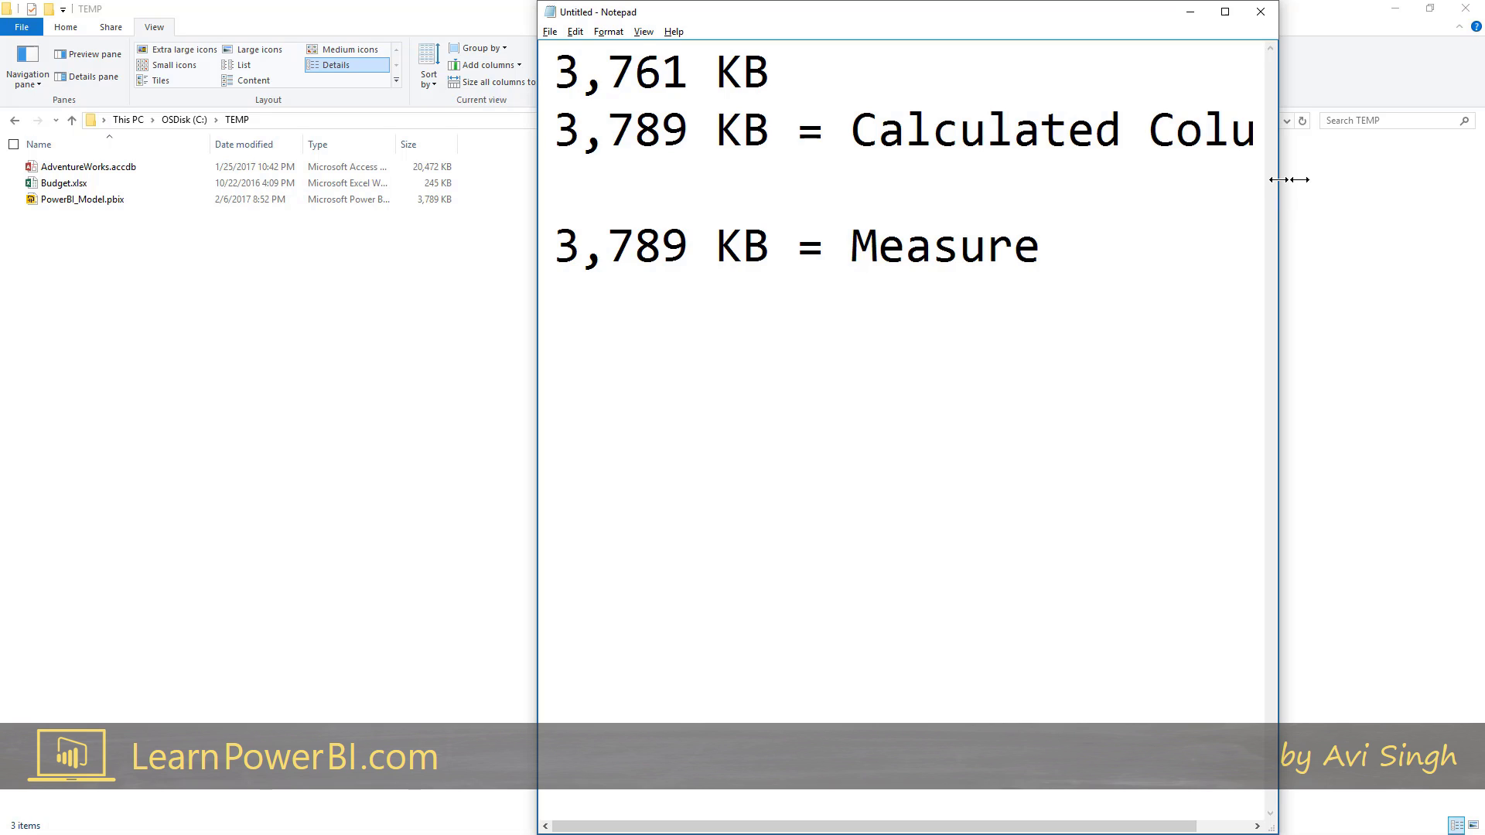
{"action": "left_click_drag", "start_coordinate": [1279, 180], "coordinate": [1407, 180]}
{"action": "left_click", "coordinate": [808, 96]}
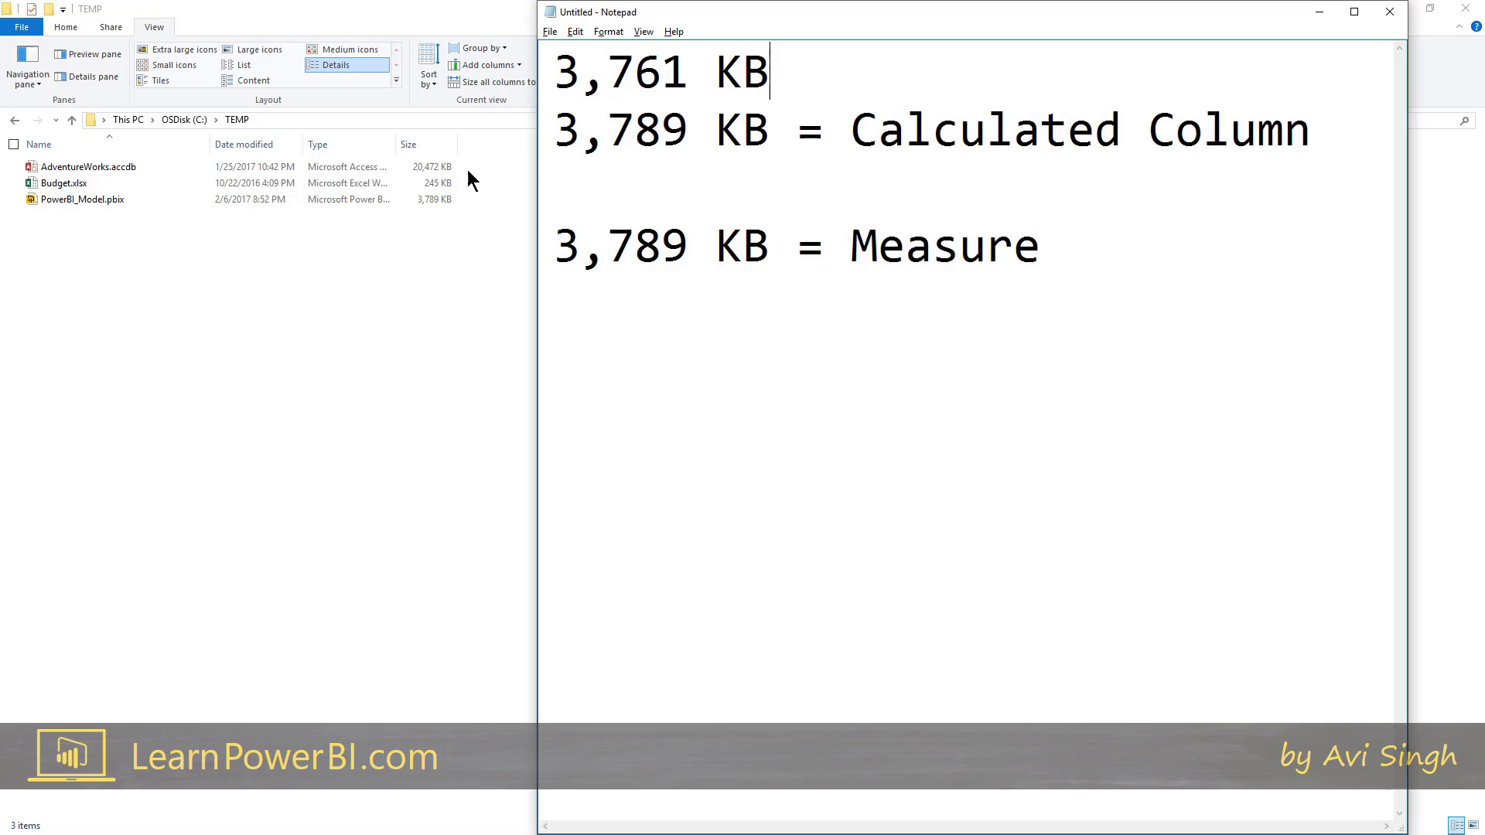
Select PowerBI_Model.pbix in C:\TEMP and read its 3,789 KB size
{"action": "left_click", "coordinate": [113, 206]}
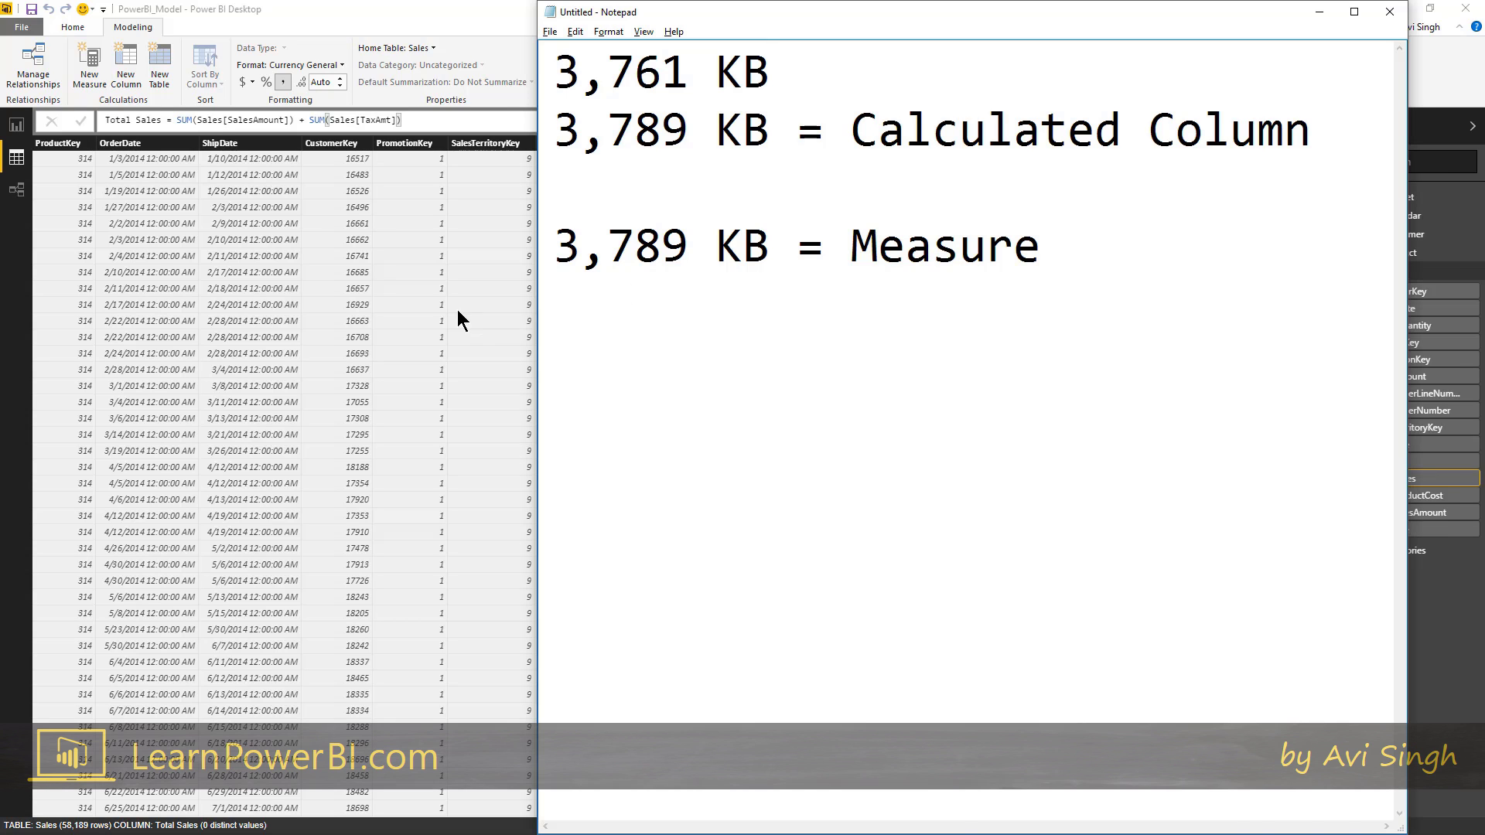
{"action": "left_click", "coordinate": [458, 309]}
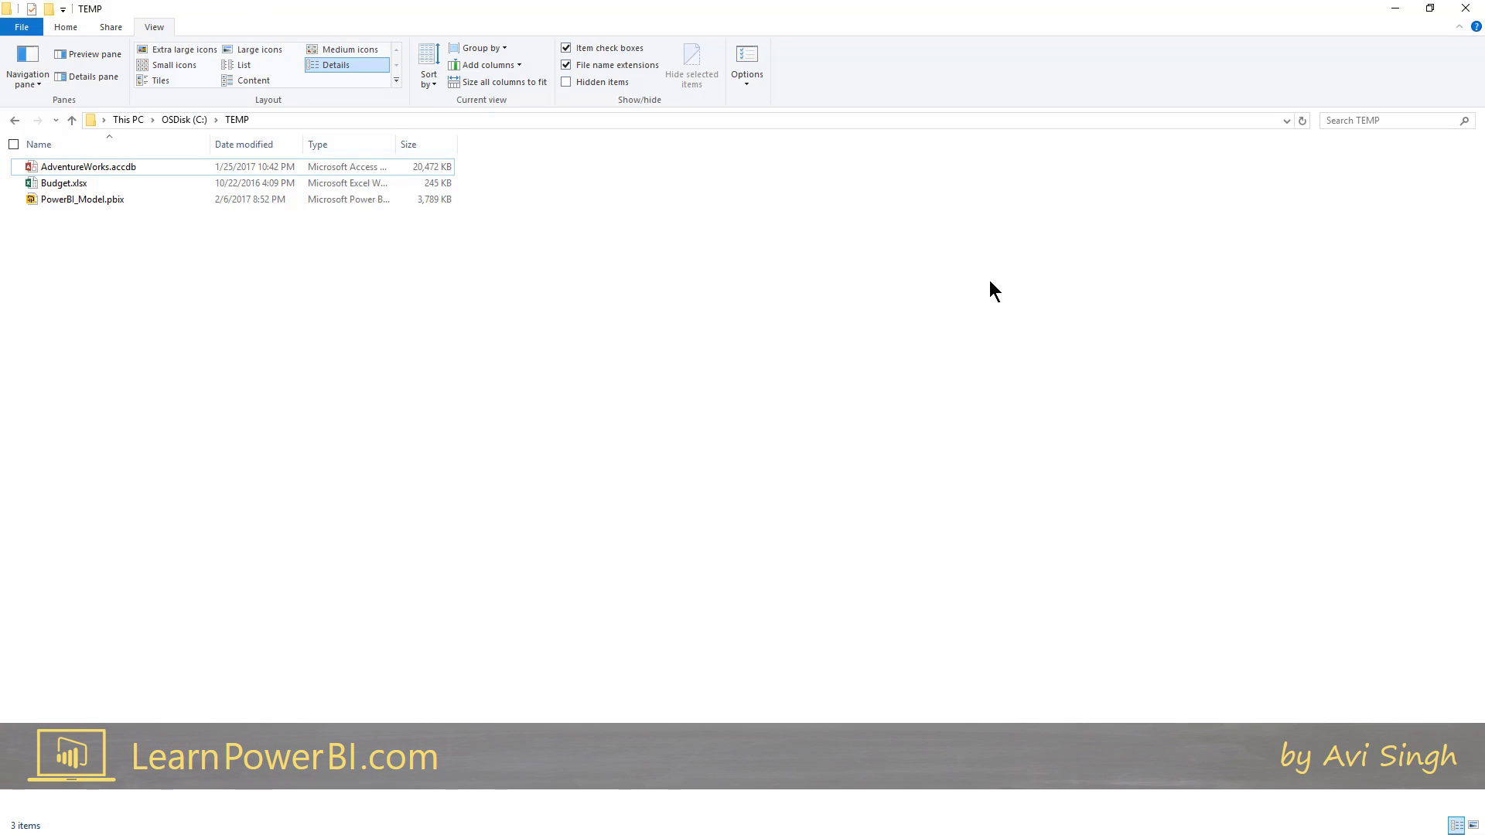
{"action": "left_click", "coordinate": [417, 201]}
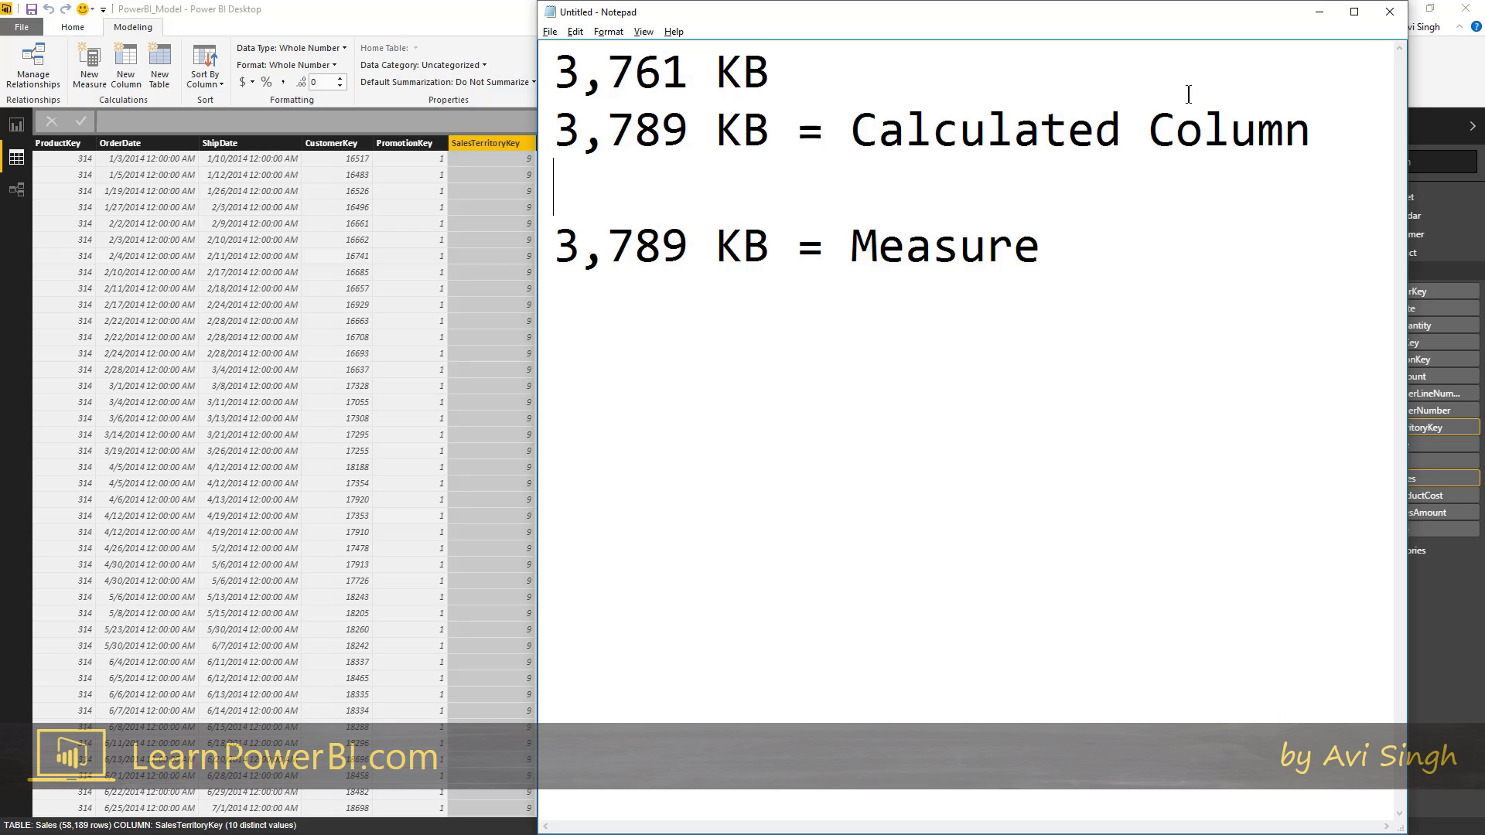
In Report view, delete the budget table by removing Year and BudgetAmount
{"action": "left_click", "coordinate": [1317, 16]}
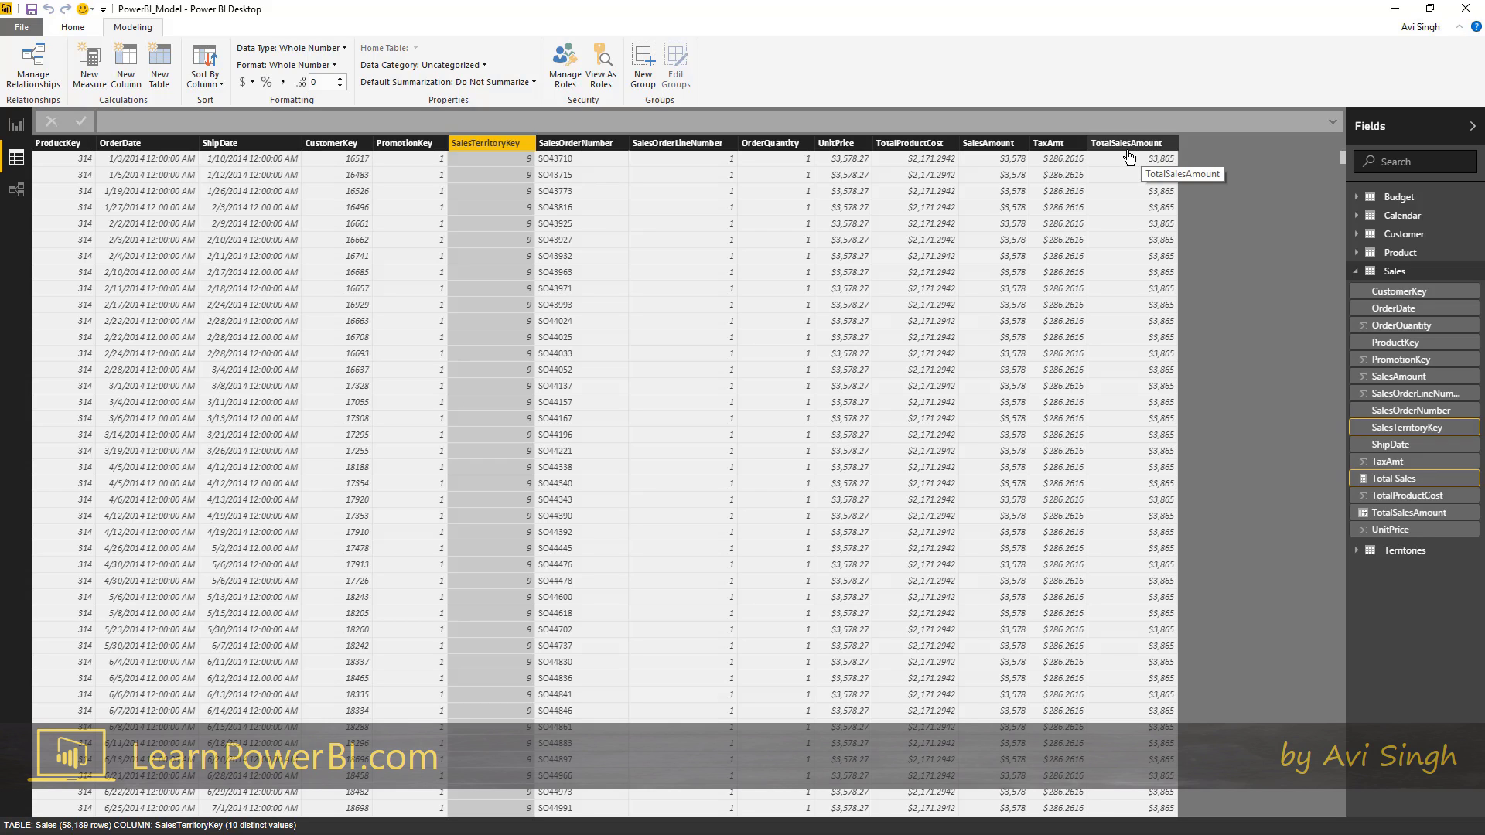
{"action": "left_click", "coordinate": [16, 125]}
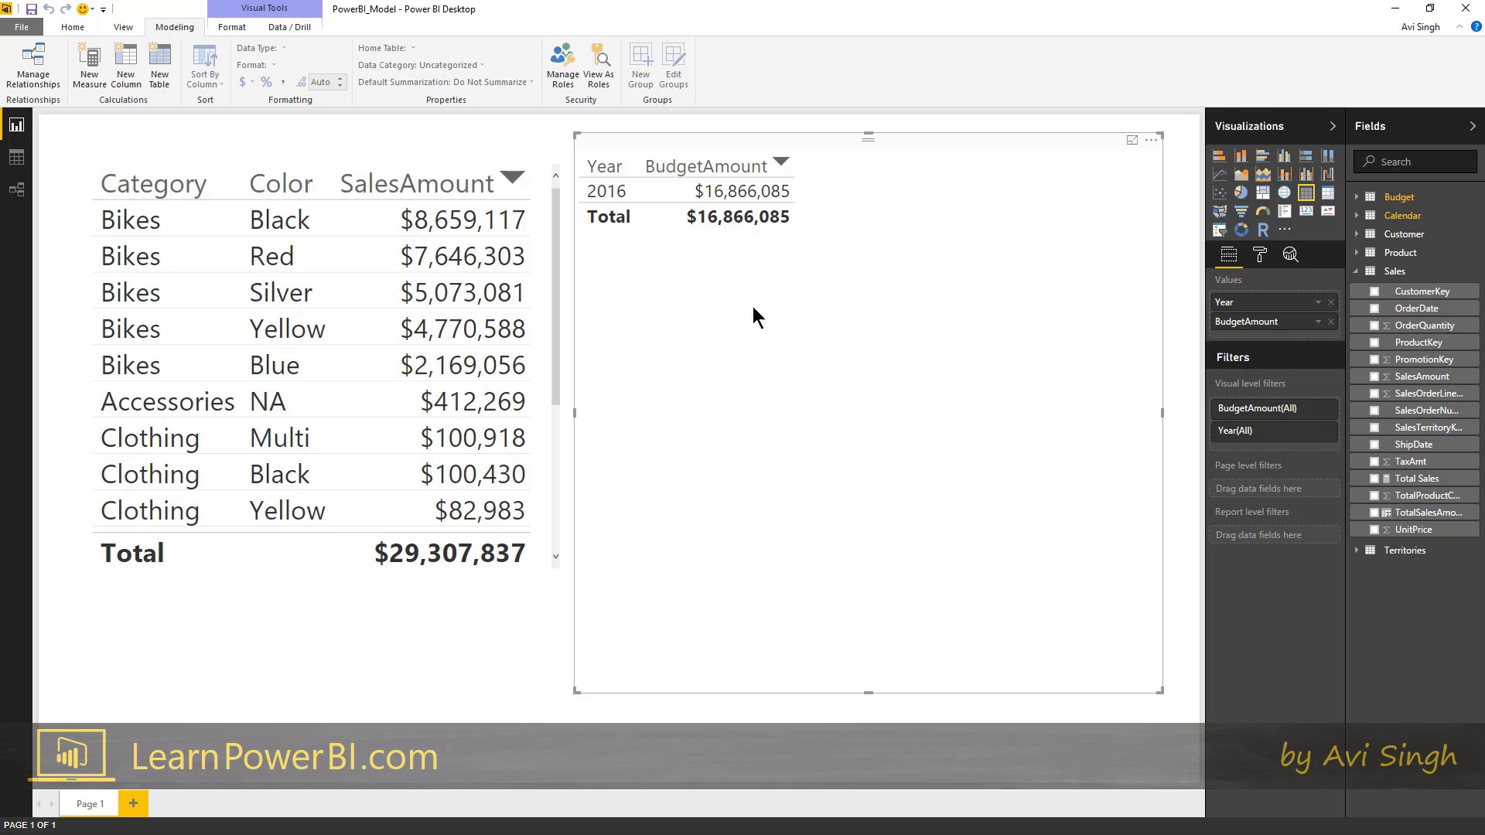
{"action": "left_click", "coordinate": [1331, 302]}
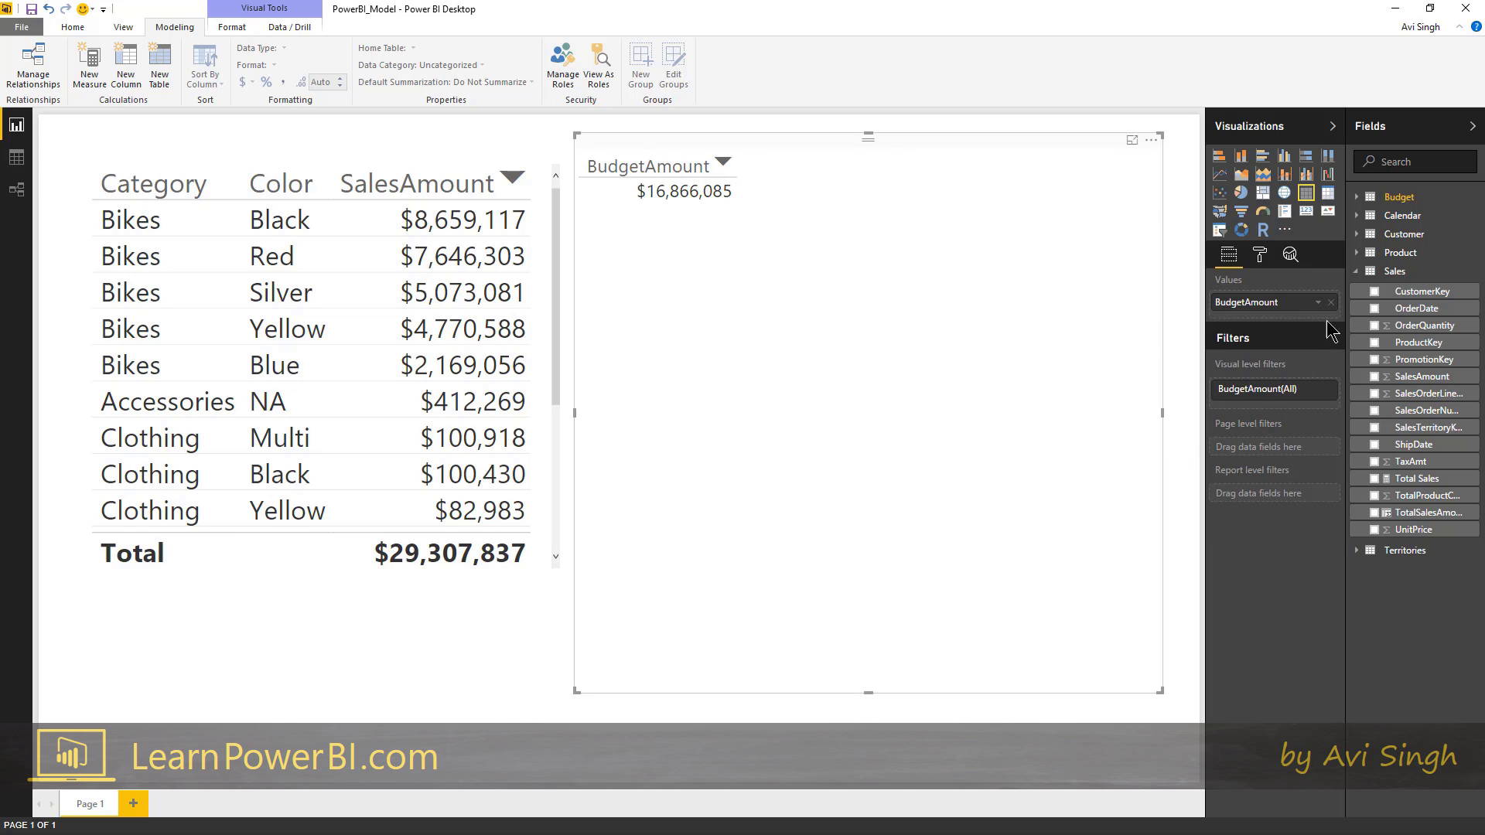
{"action": "left_click", "coordinate": [1333, 305]}
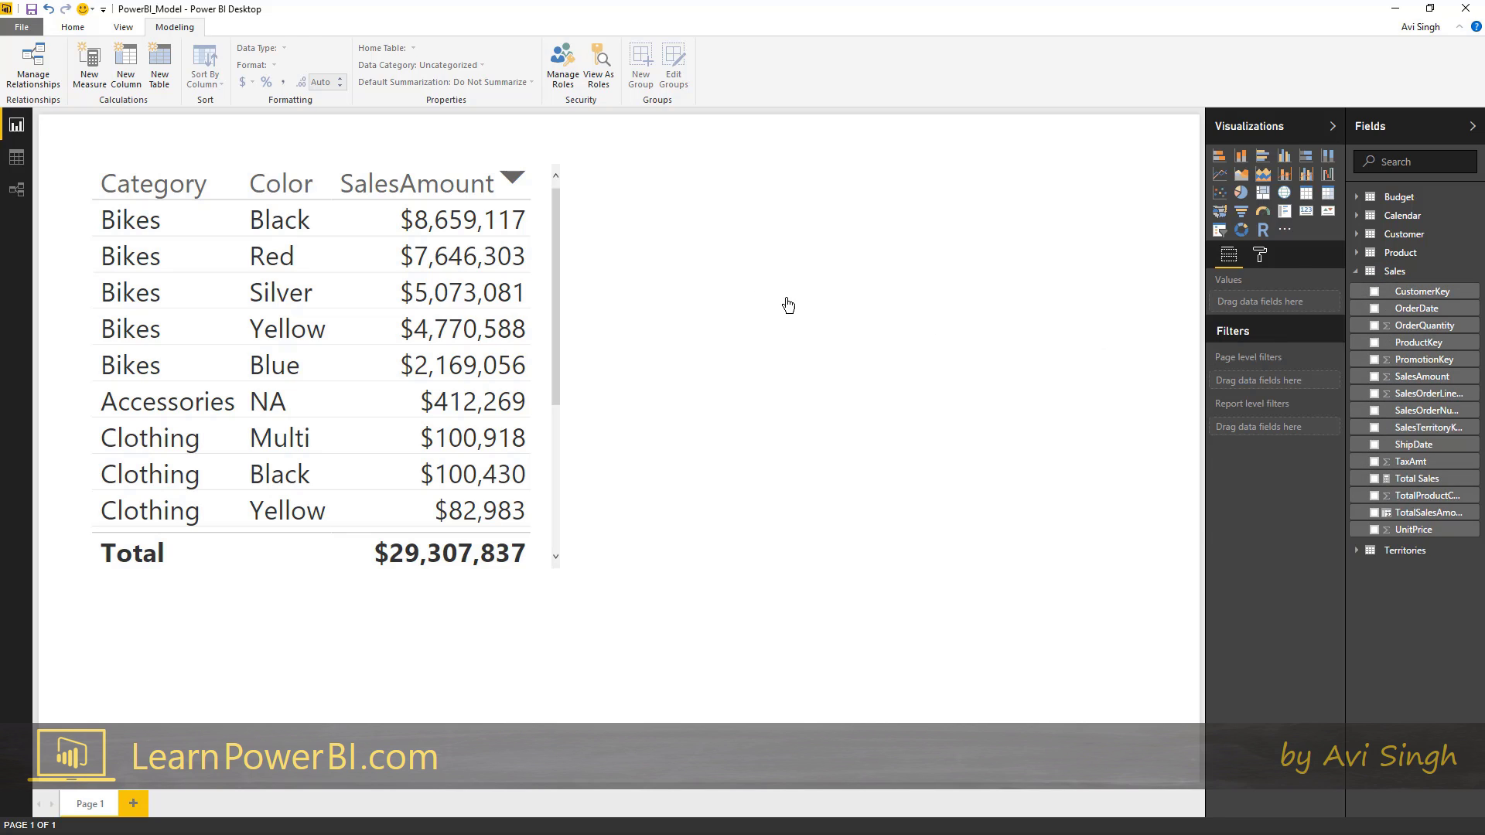
Discard the stray ProductKey chart and build a Category/SubCategory table
{"action": "left_click_drag", "start_coordinate": [1415, 342], "coordinate": [785, 305]}
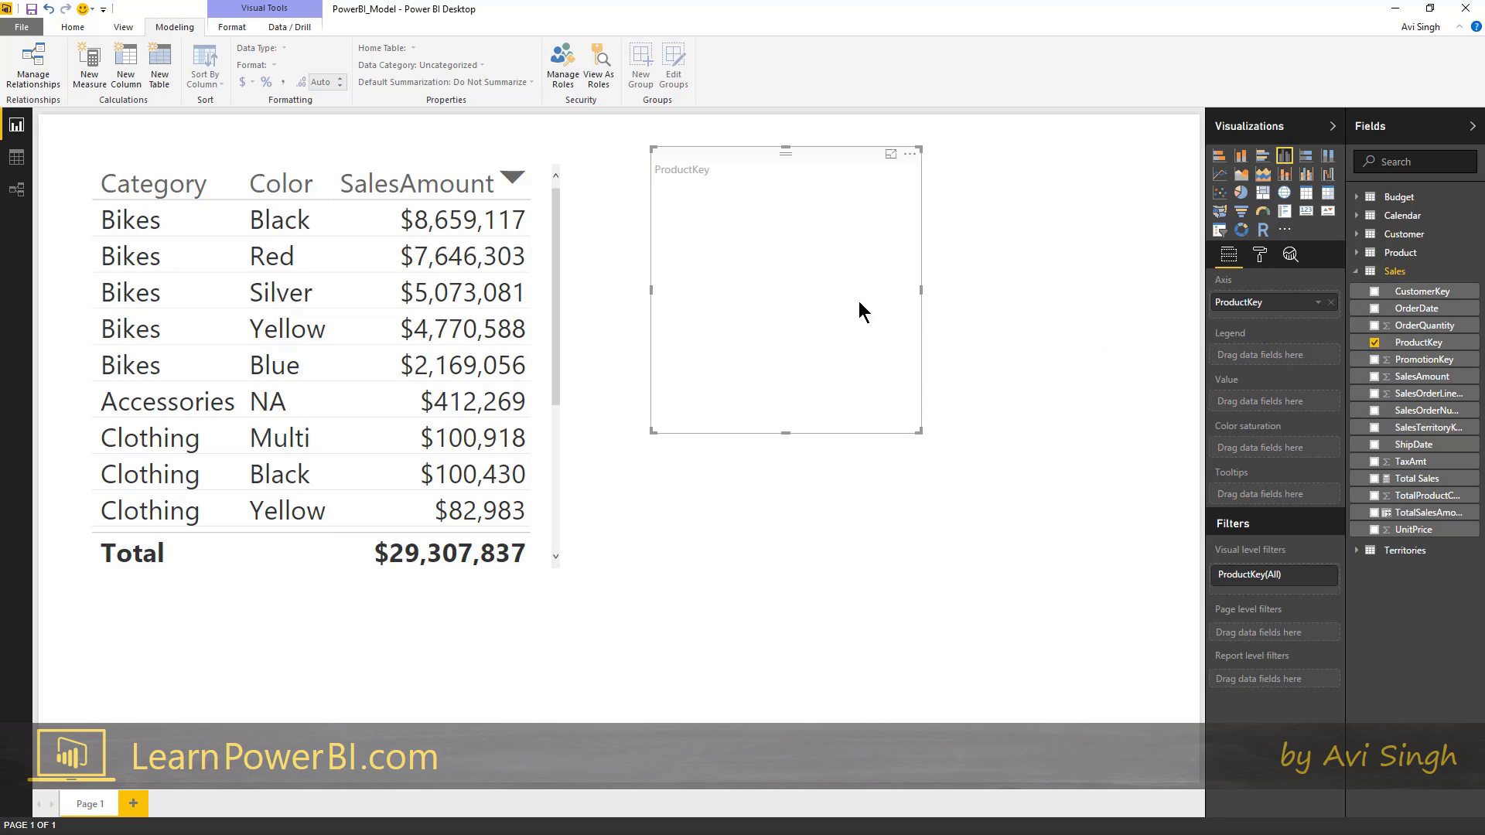
{"action": "left_click", "coordinate": [1375, 342]}
{"action": "left_click", "coordinate": [1369, 253]}
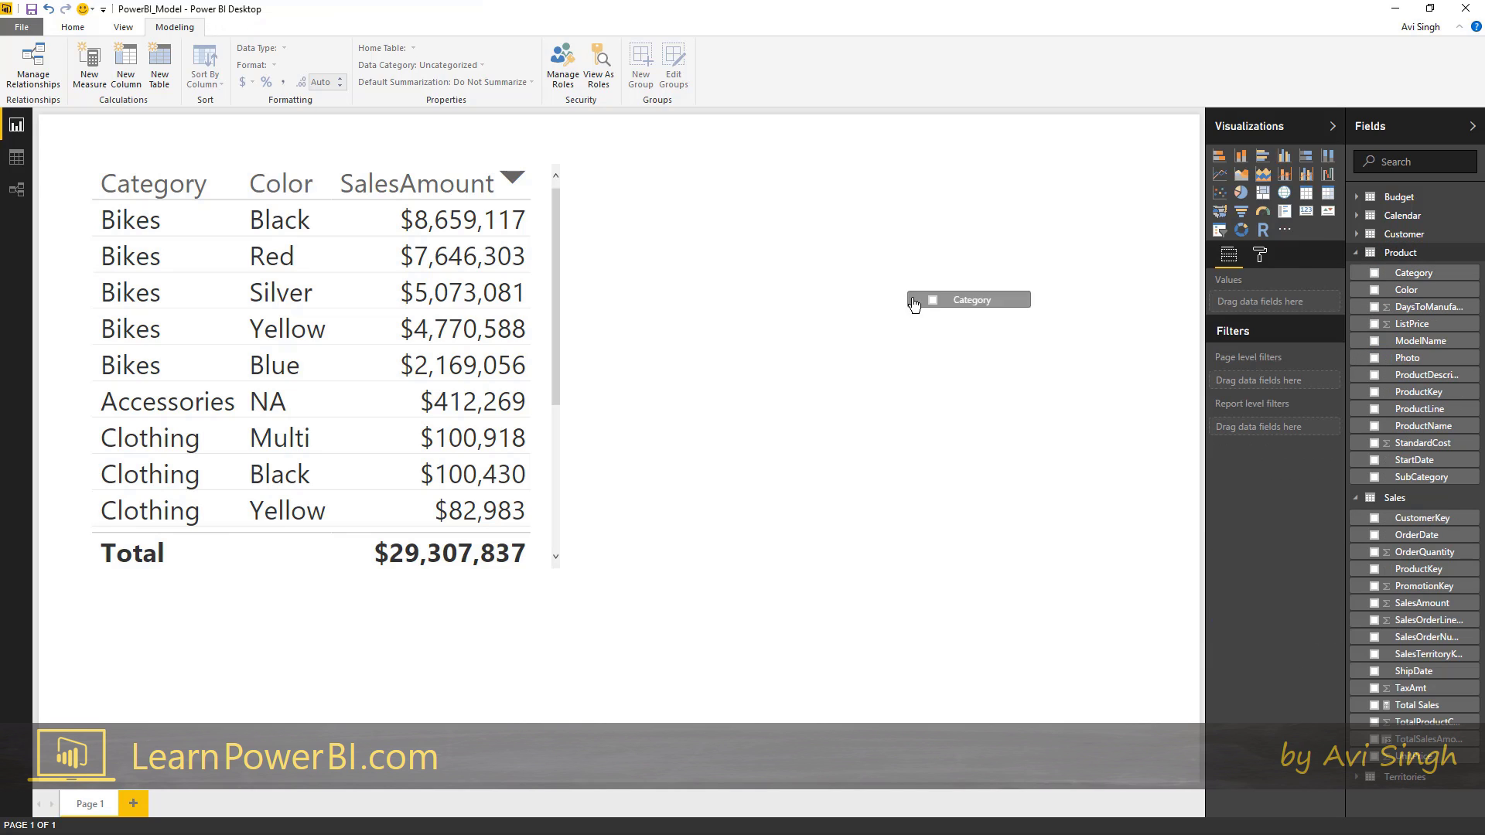
{"action": "left_click_drag", "start_coordinate": [1412, 273], "coordinate": [800, 296]}
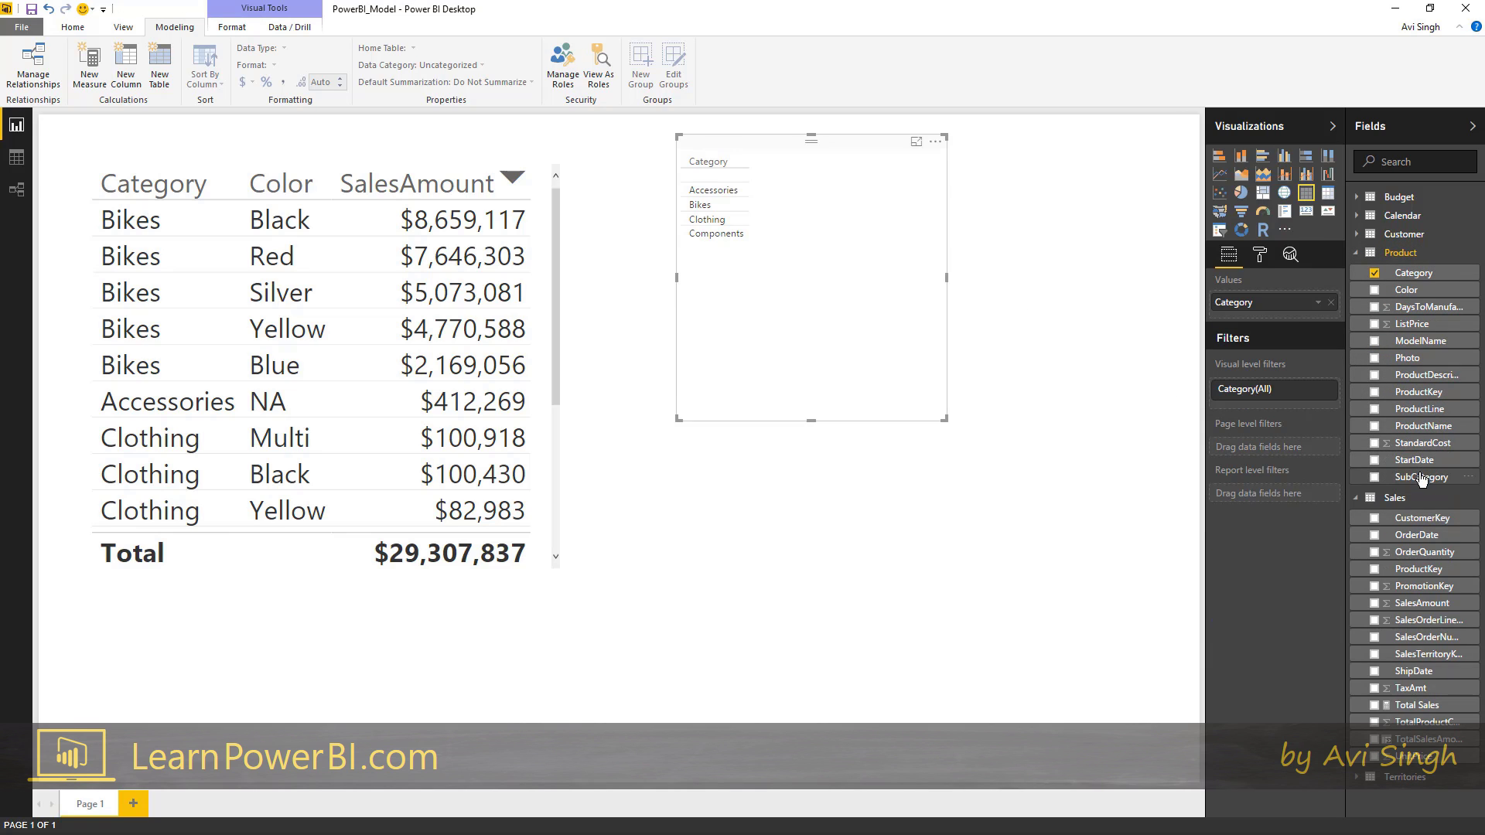
{"action": "mouse_move", "coordinate": [1422, 476]}
{"action": "left_mouse_down"}
{"action": "mouse_move", "coordinate": [1305, 334]}
{"action": "mouse_move", "coordinate": [1264, 322]}
{"action": "left_mouse_up"}
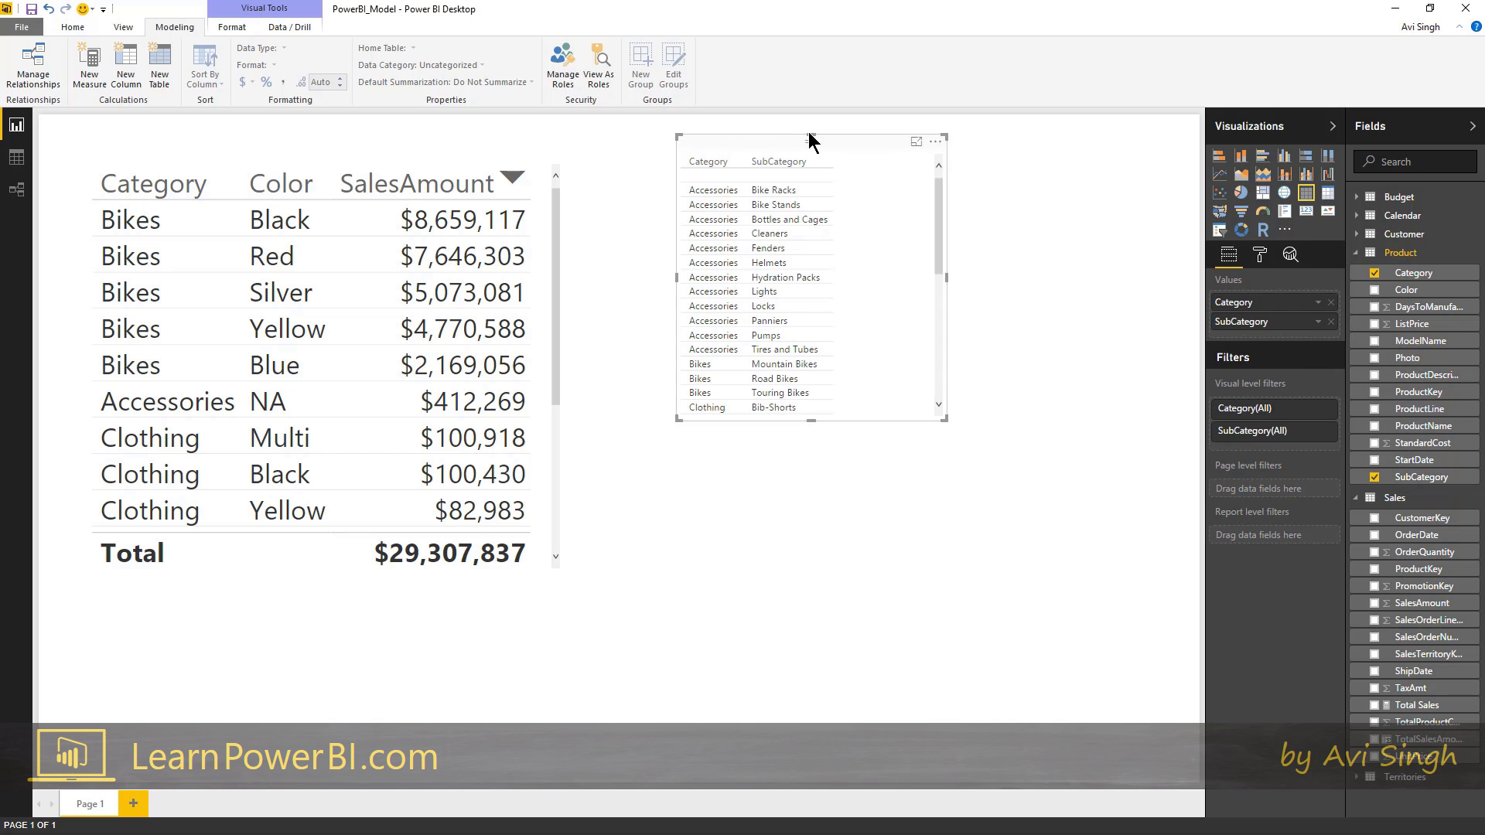
{"action": "left_click_drag", "start_coordinate": [771, 140], "coordinate": [676, 148]}
Set the table's text size to 14 and enlarge the visual to show more rows
{"action": "left_click", "coordinate": [1260, 253]}
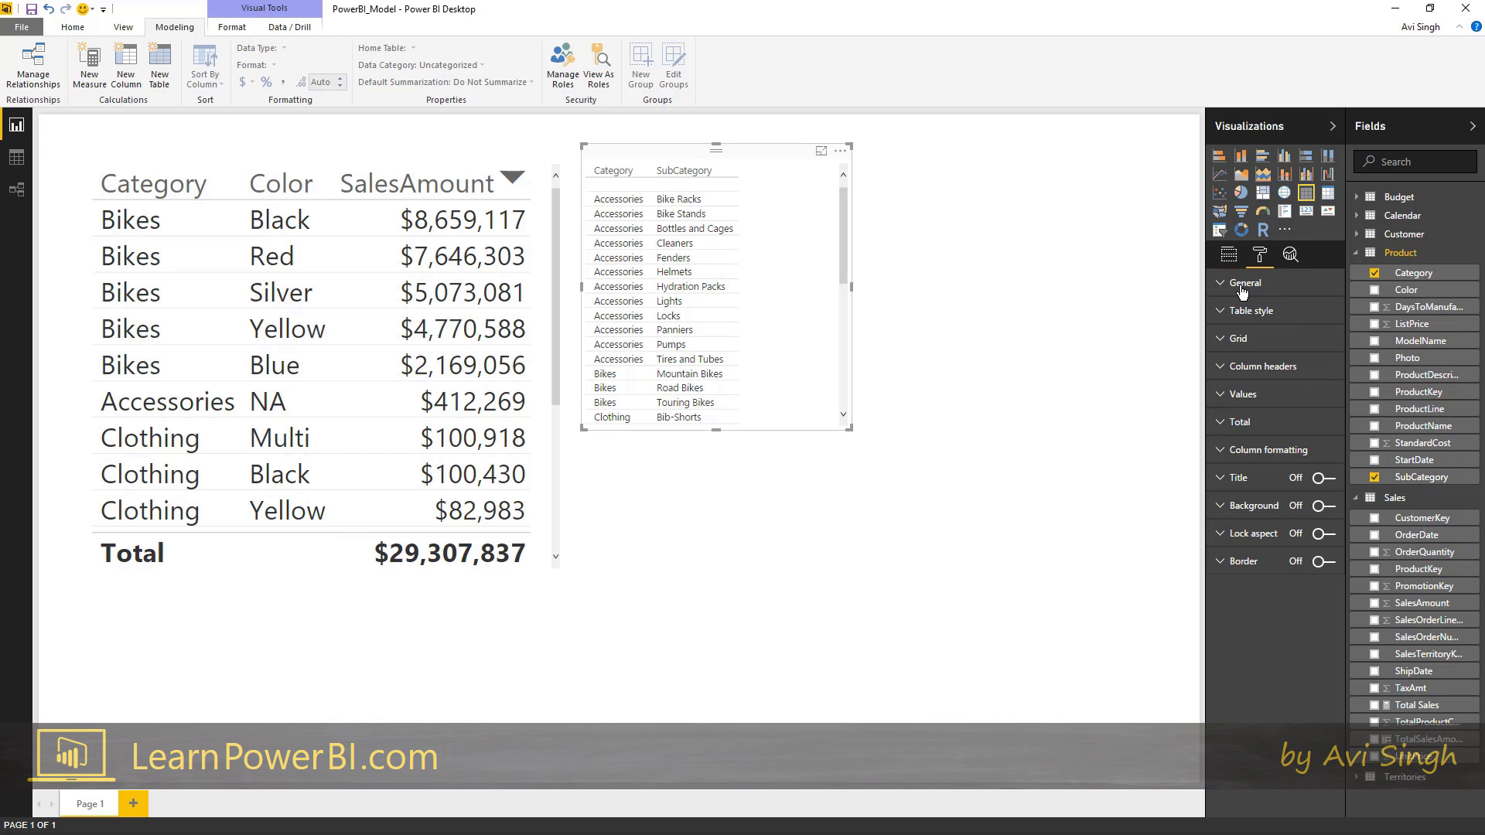
{"action": "left_click_drag", "start_coordinate": [1289, 338], "coordinate": [1298, 340]}
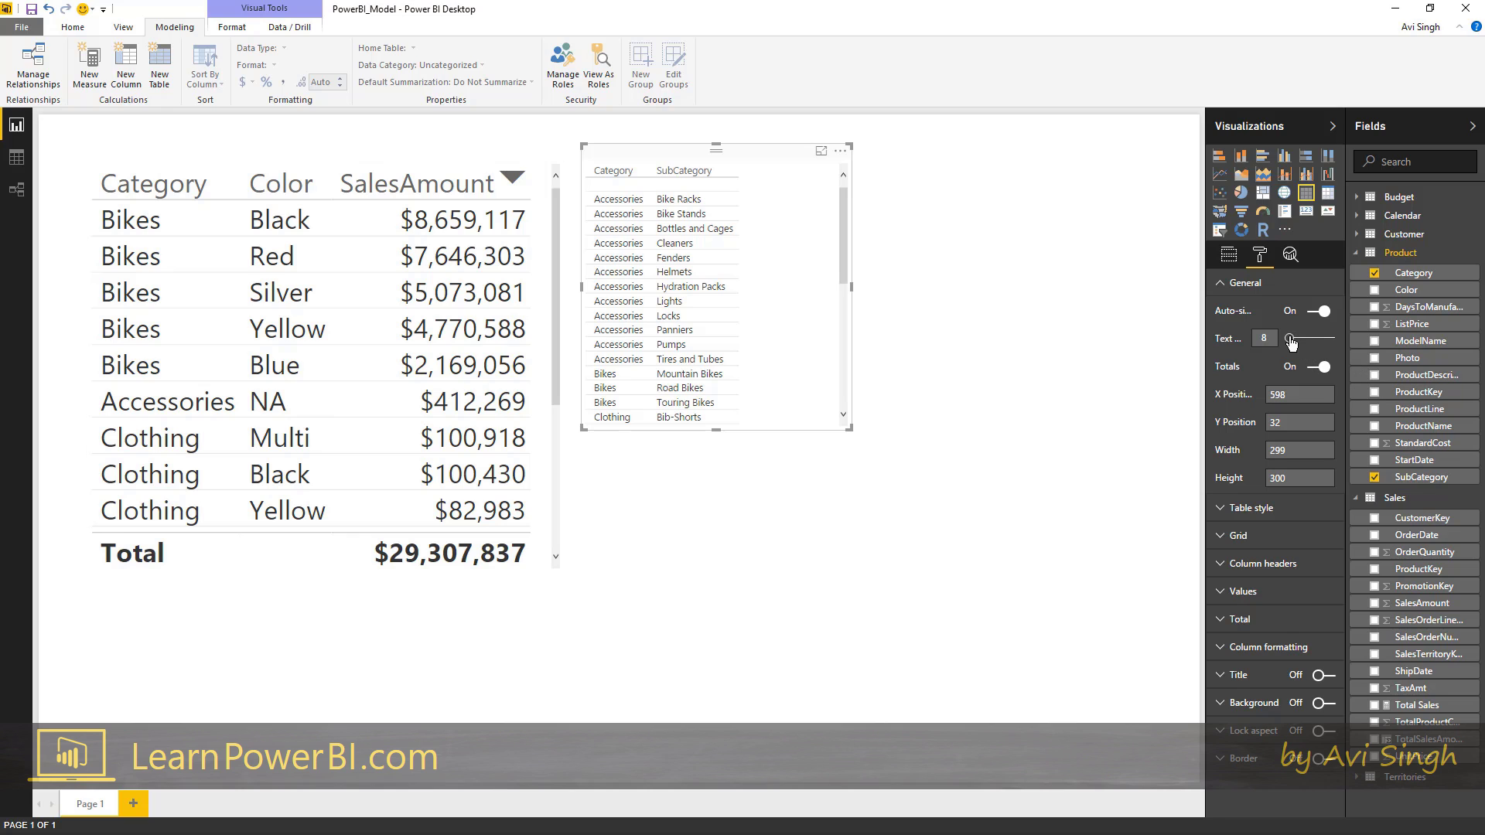
{"action": "mouse_move", "coordinate": [851, 428]}
{"action": "left_mouse_down"}
{"action": "mouse_move", "coordinate": [1110, 596]}
{"action": "mouse_move", "coordinate": [1148, 687]}
{"action": "left_mouse_up"}
{"action": "left_click", "coordinate": [1356, 253]}
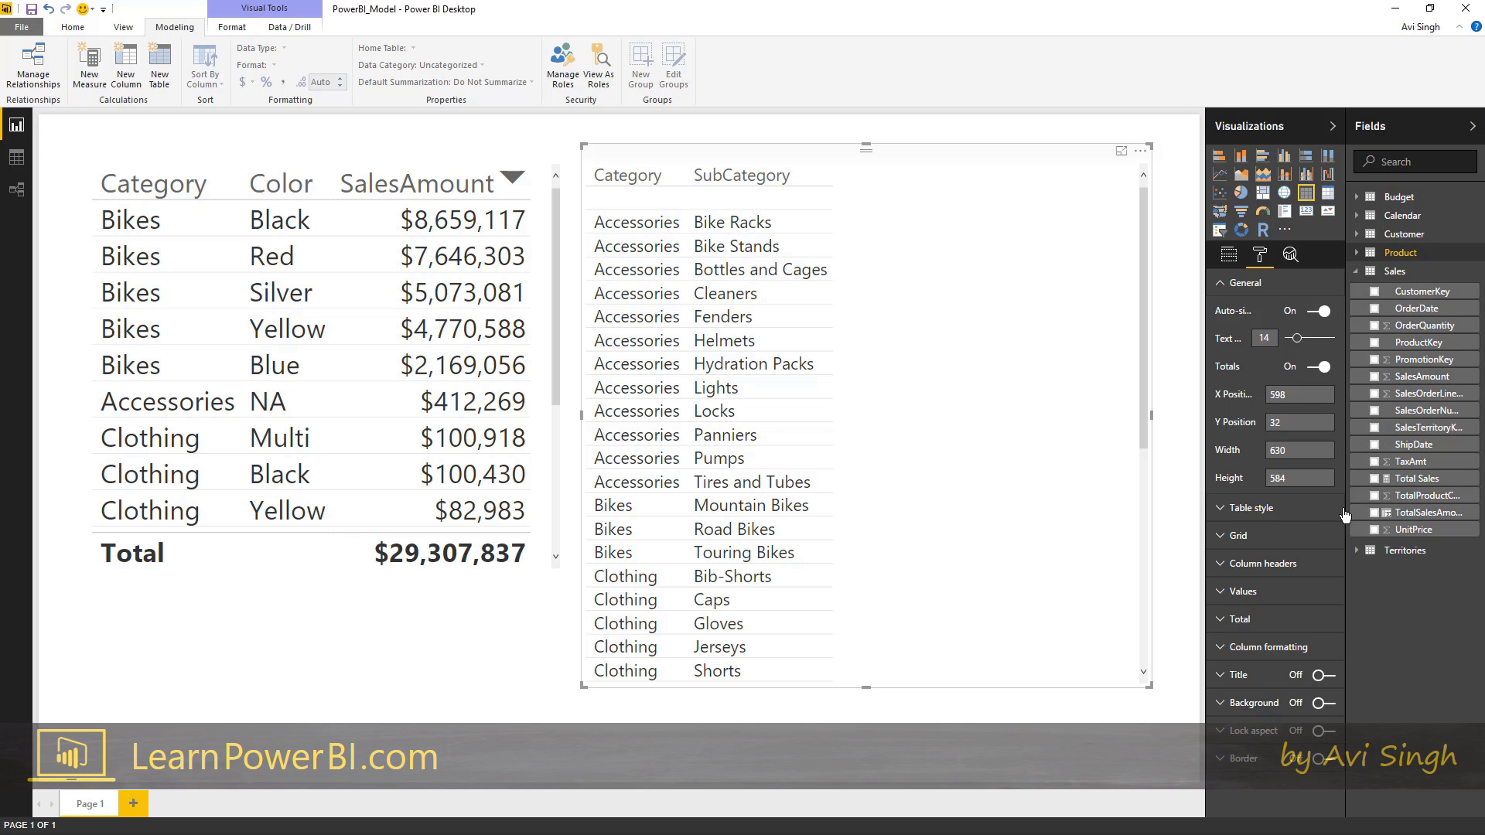
{"action": "mouse_move", "coordinate": [1345, 515]}
{"action": "left_mouse_down"}
{"action": "mouse_move", "coordinate": [1281, 512]}
{"action": "mouse_move", "coordinate": [892, 399]}
{"action": "left_mouse_up"}
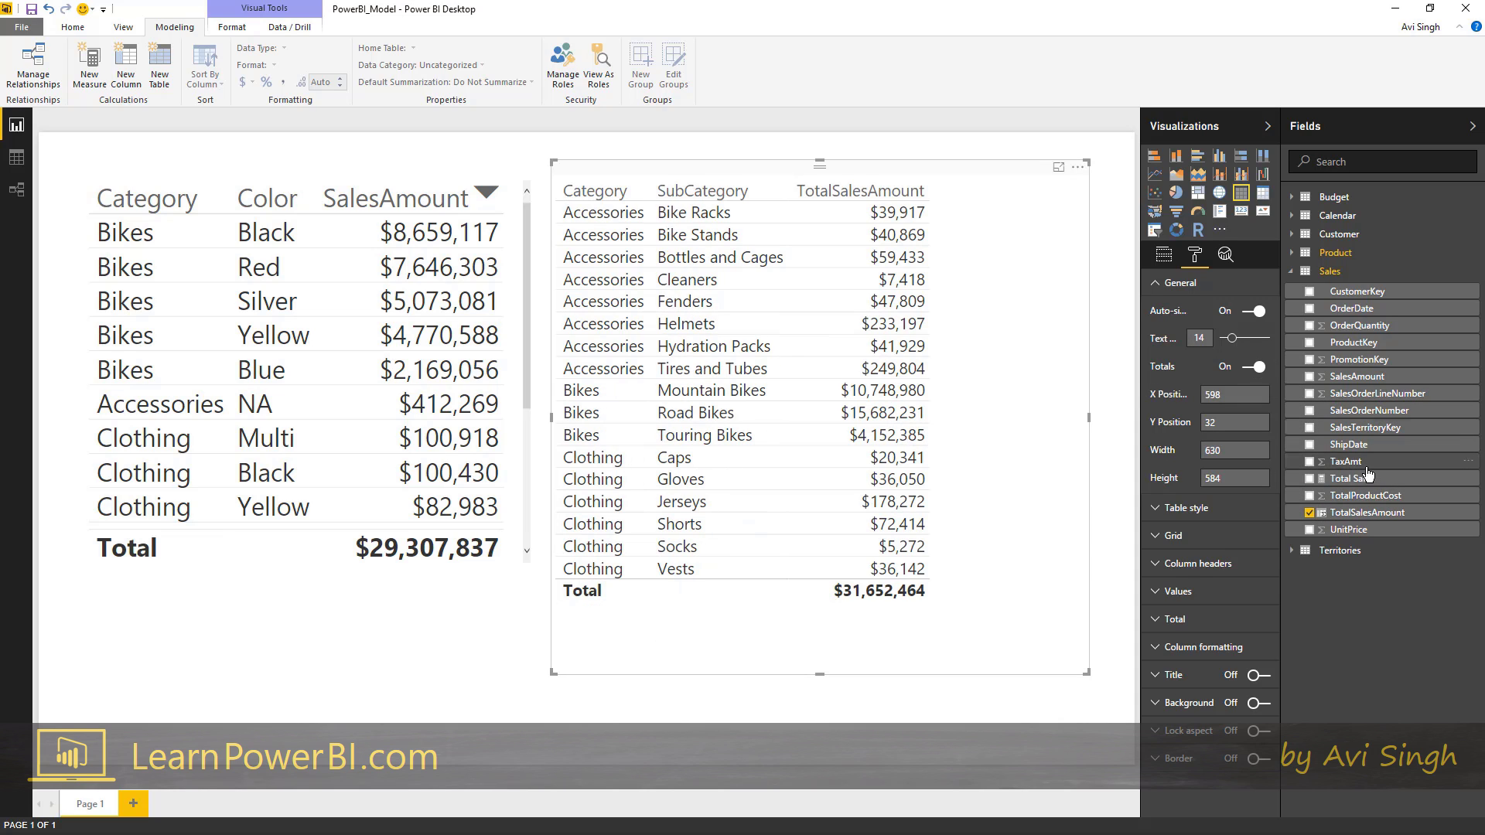
Add Total Sales to the table with 0 decimal places
{"action": "left_click_drag", "start_coordinate": [1351, 479], "coordinate": [1026, 394]}
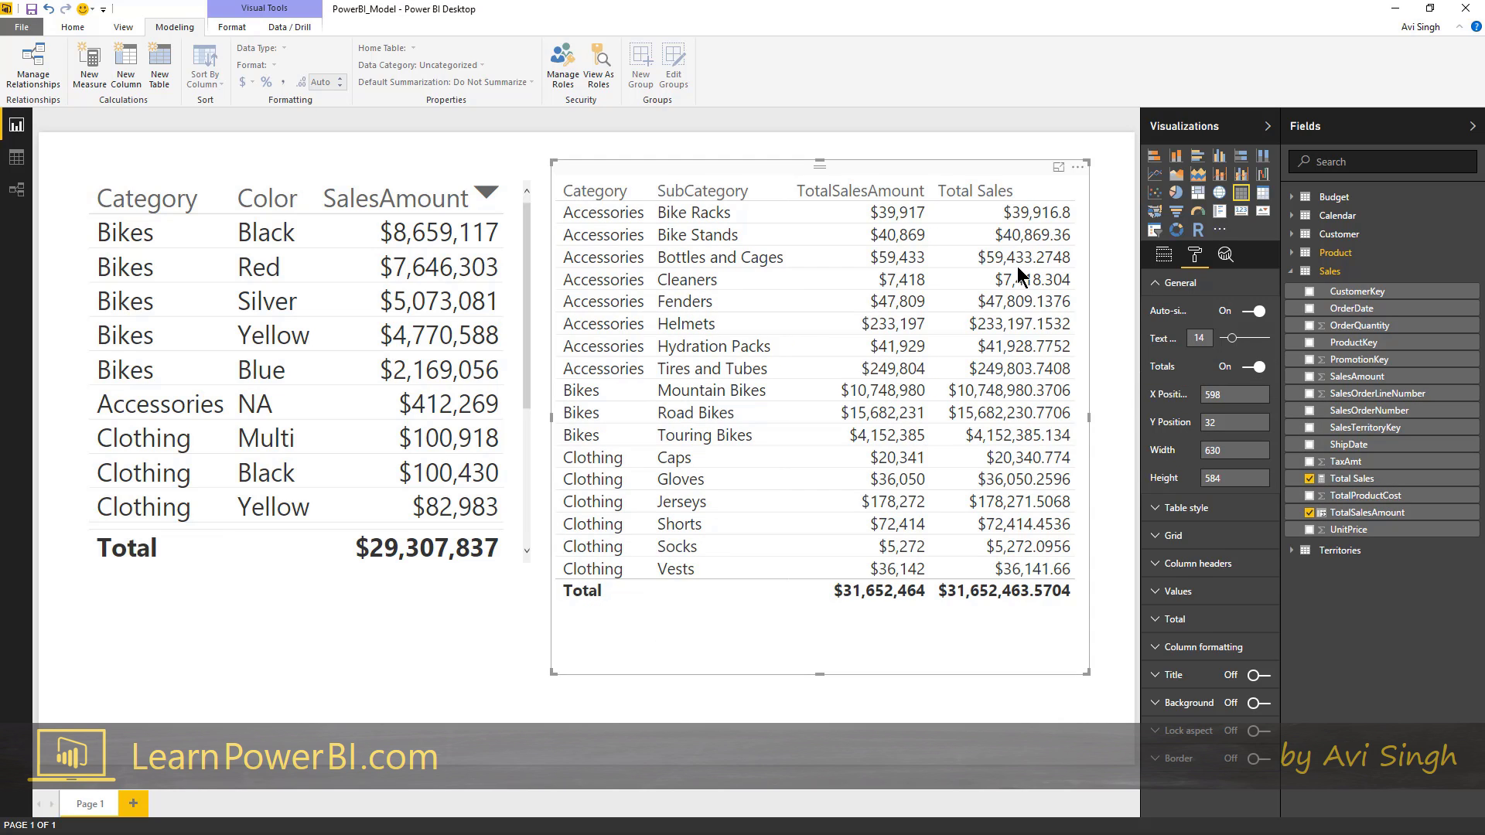
{"action": "left_click", "coordinate": [1352, 478]}
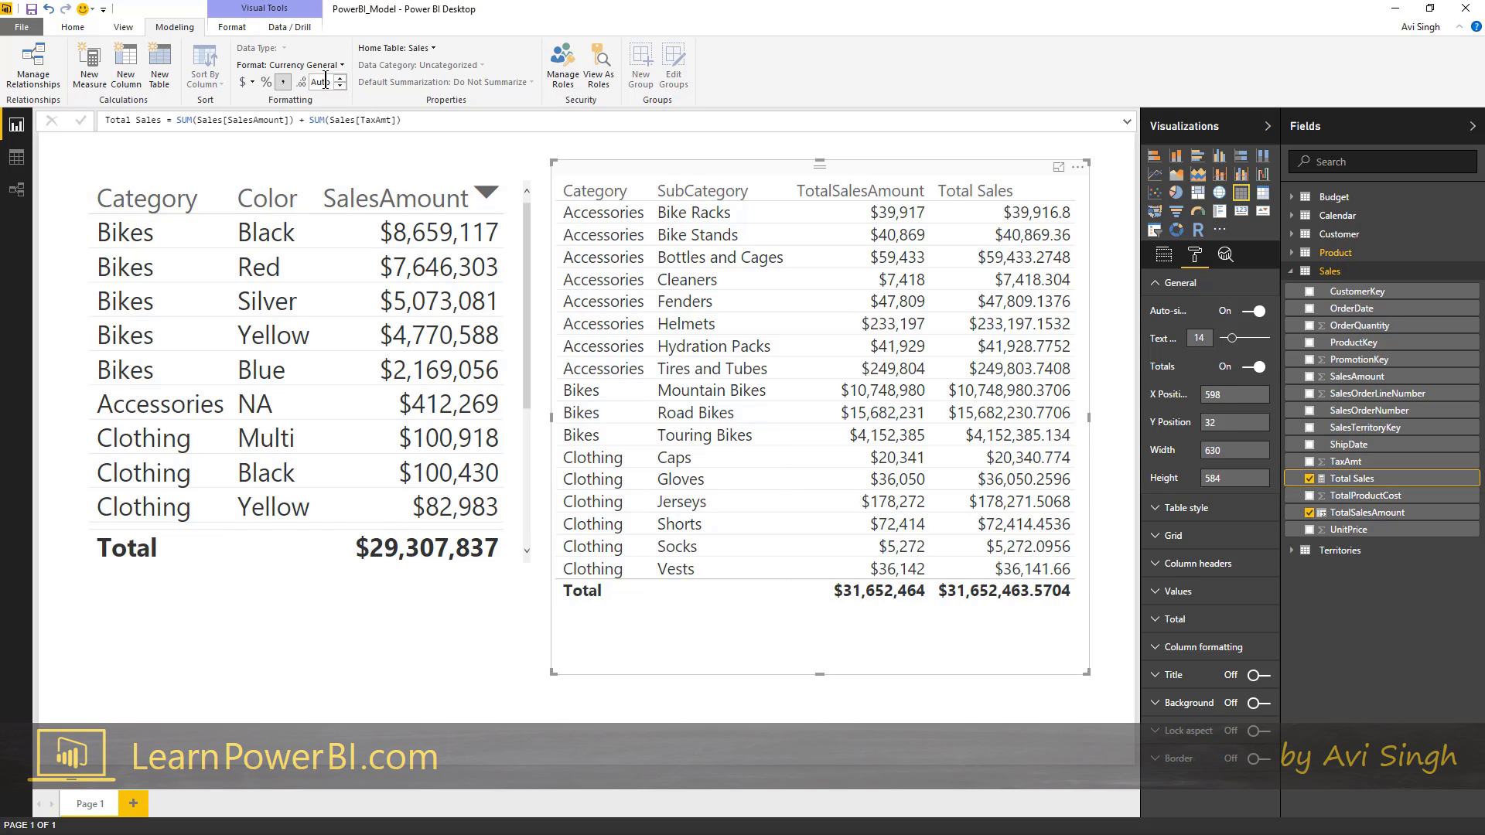
{"action": "double_click", "coordinate": [326, 81]}
{"action": "type", "text": "0"}
{"action": "key", "text": "Return"}
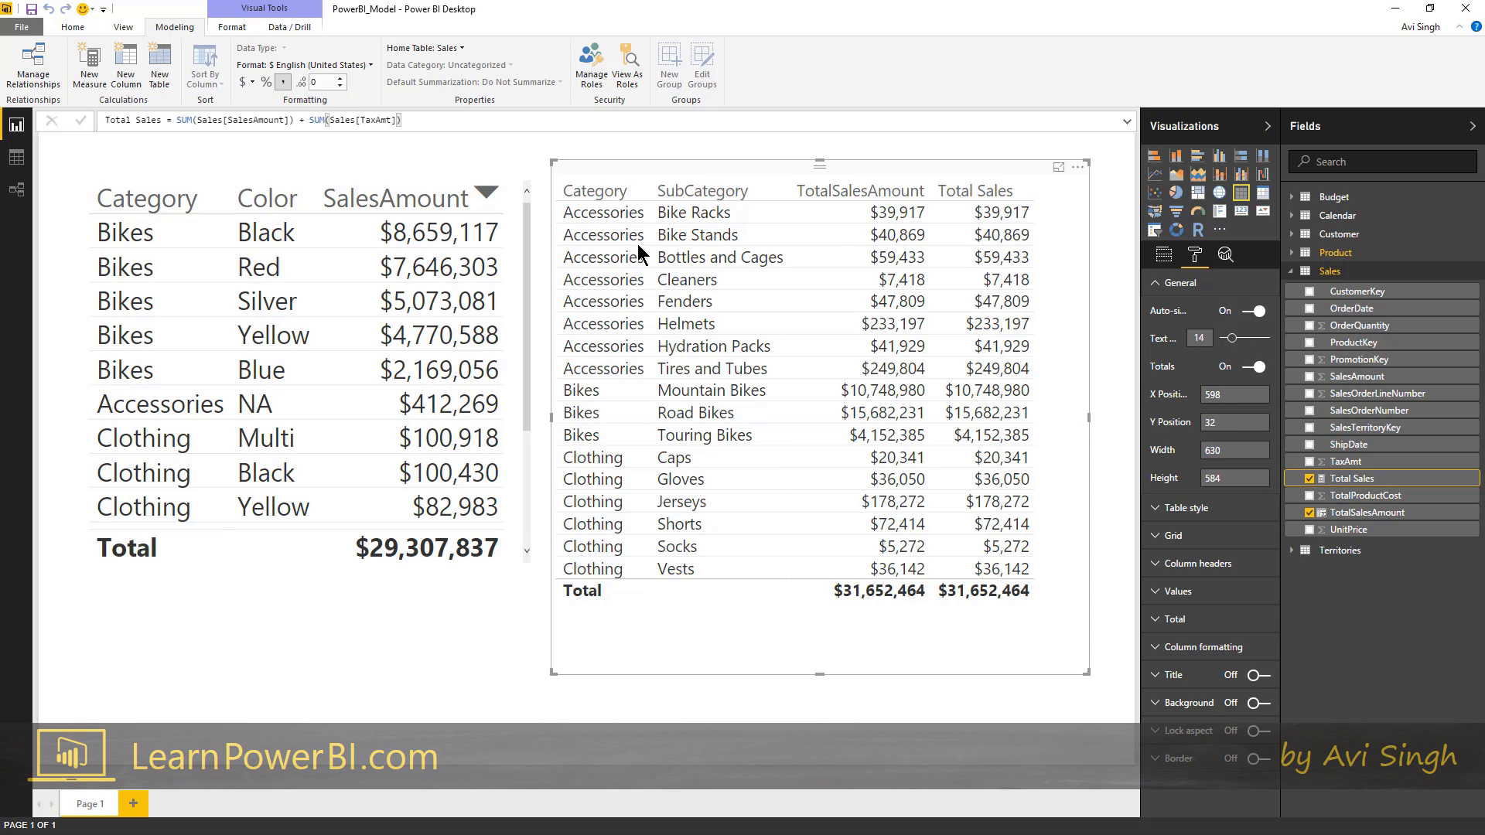
View the comparison table in Focus mode, return to the report, and minimize Power BI
{"action": "left_click", "coordinate": [1057, 170]}
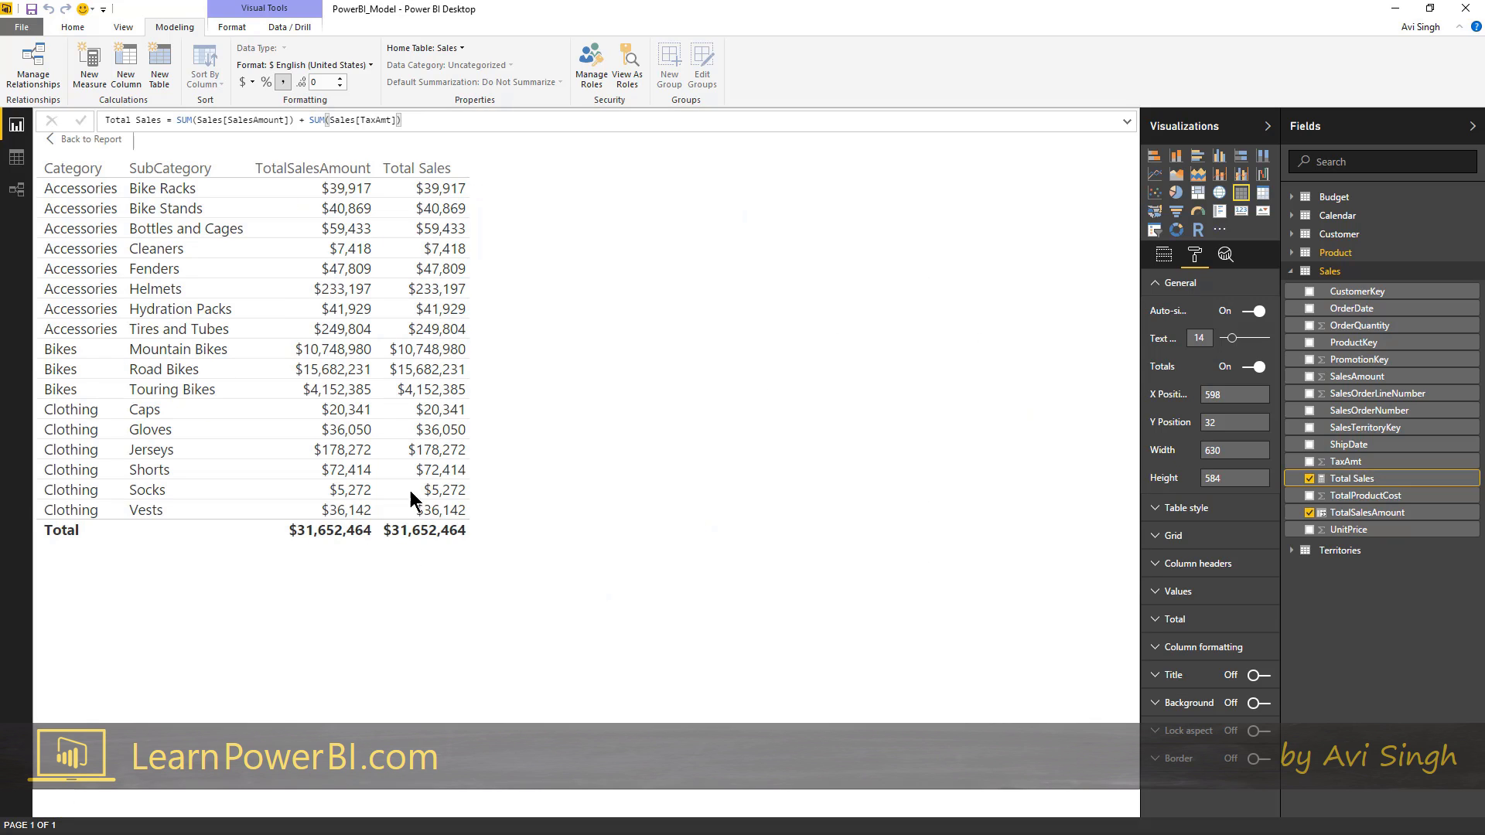
{"action": "left_click", "coordinate": [110, 141]}
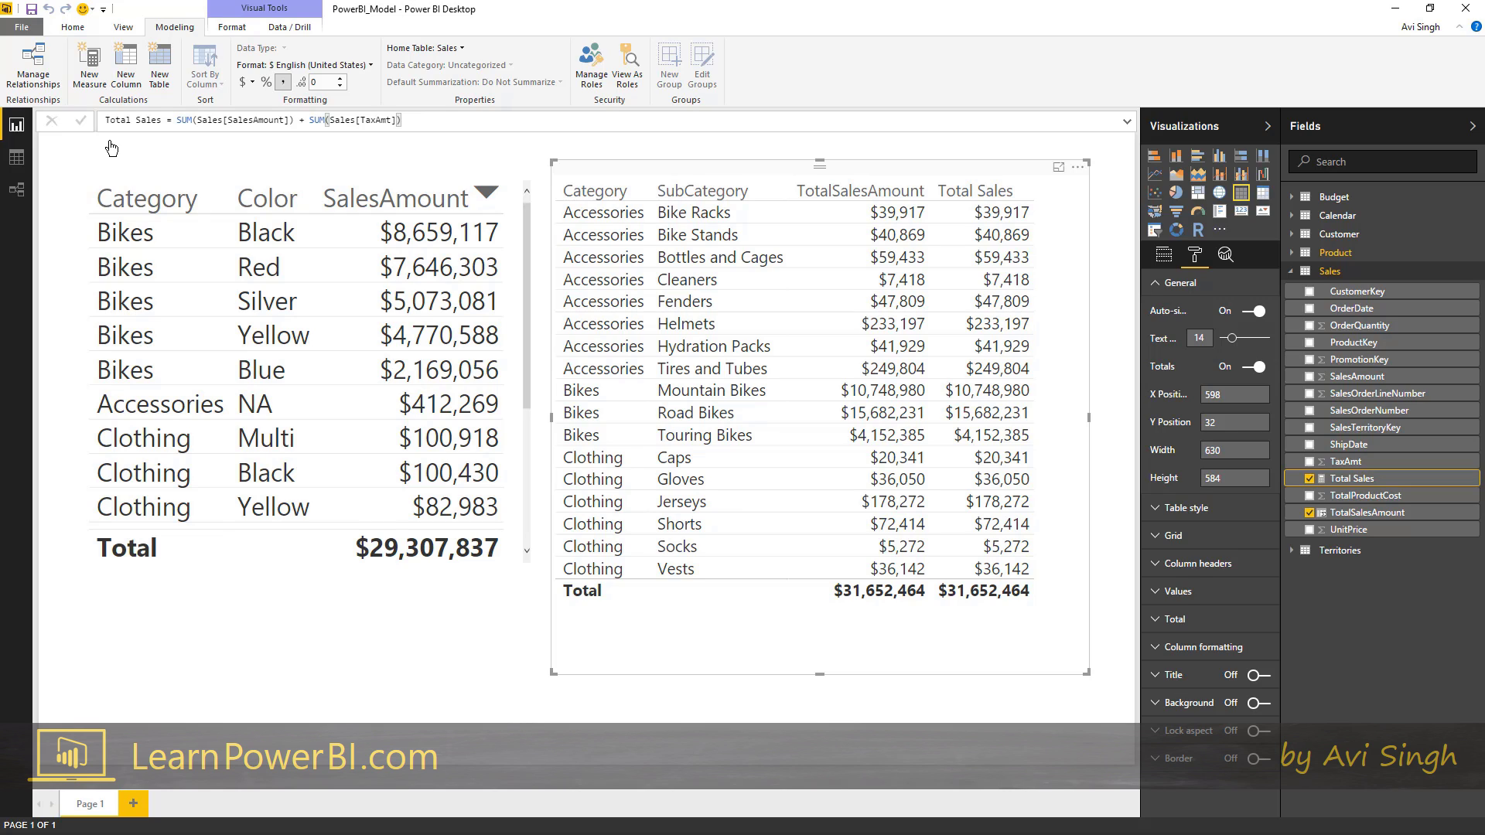
{"action": "left_click", "coordinate": [1395, 10]}
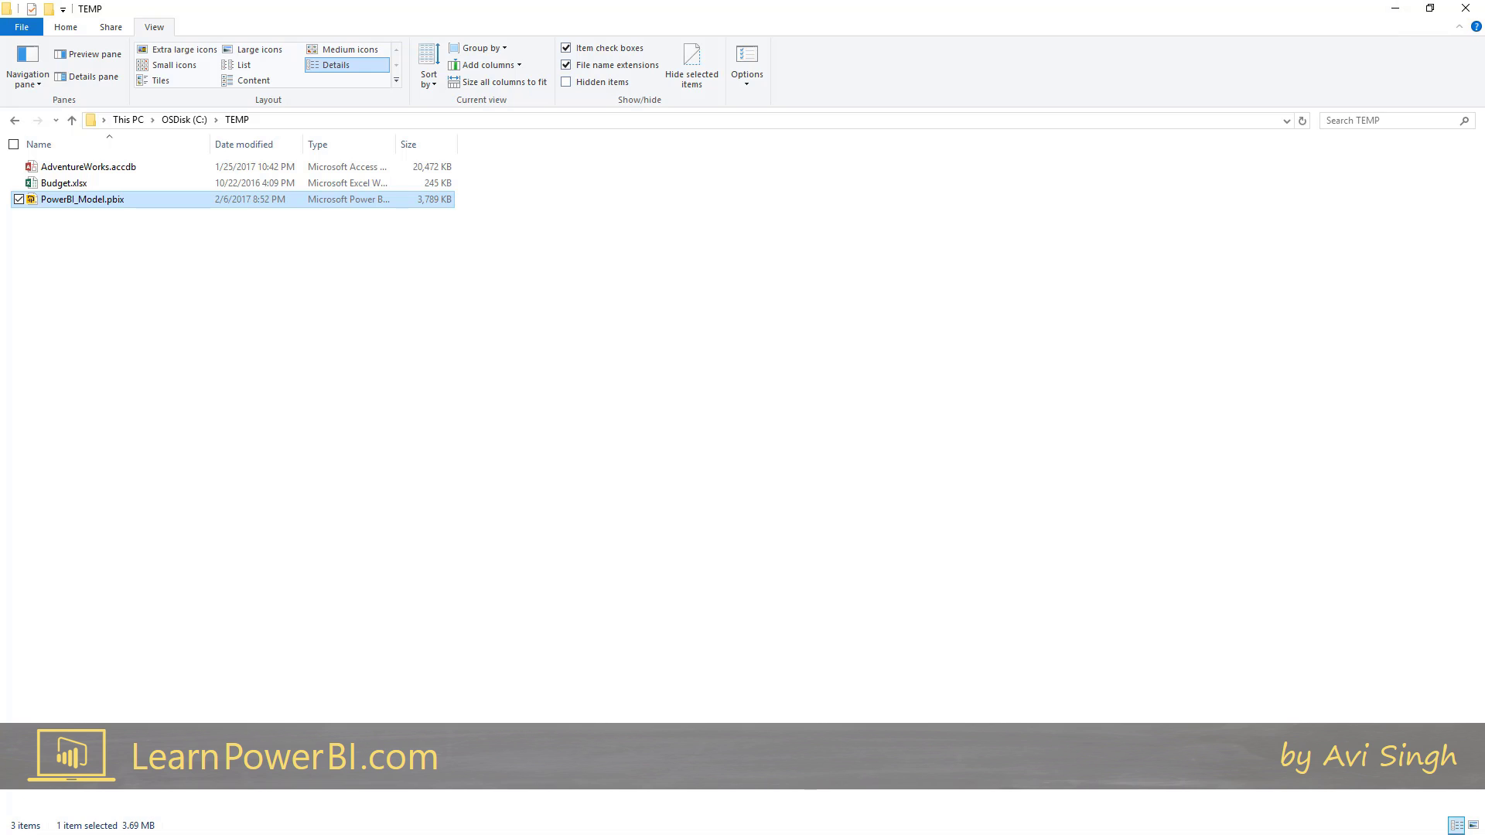
Bring up the Notepad size notes and place the cursor on the blank line
{"action": "key", "text": "alt+Tab"}
{"action": "left_click", "coordinate": [819, 88]}
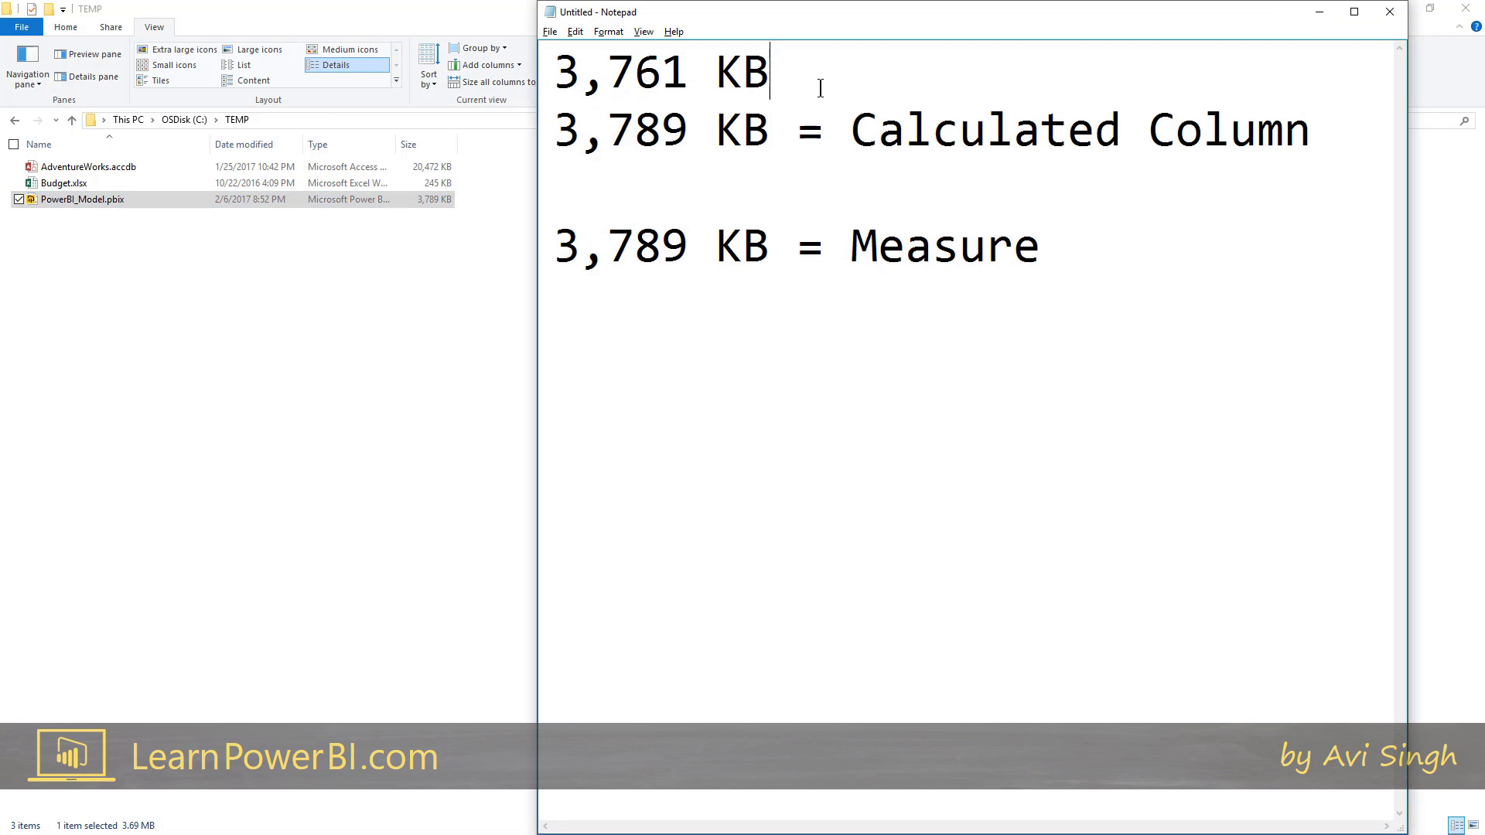
{"action": "left_click", "coordinate": [642, 160]}
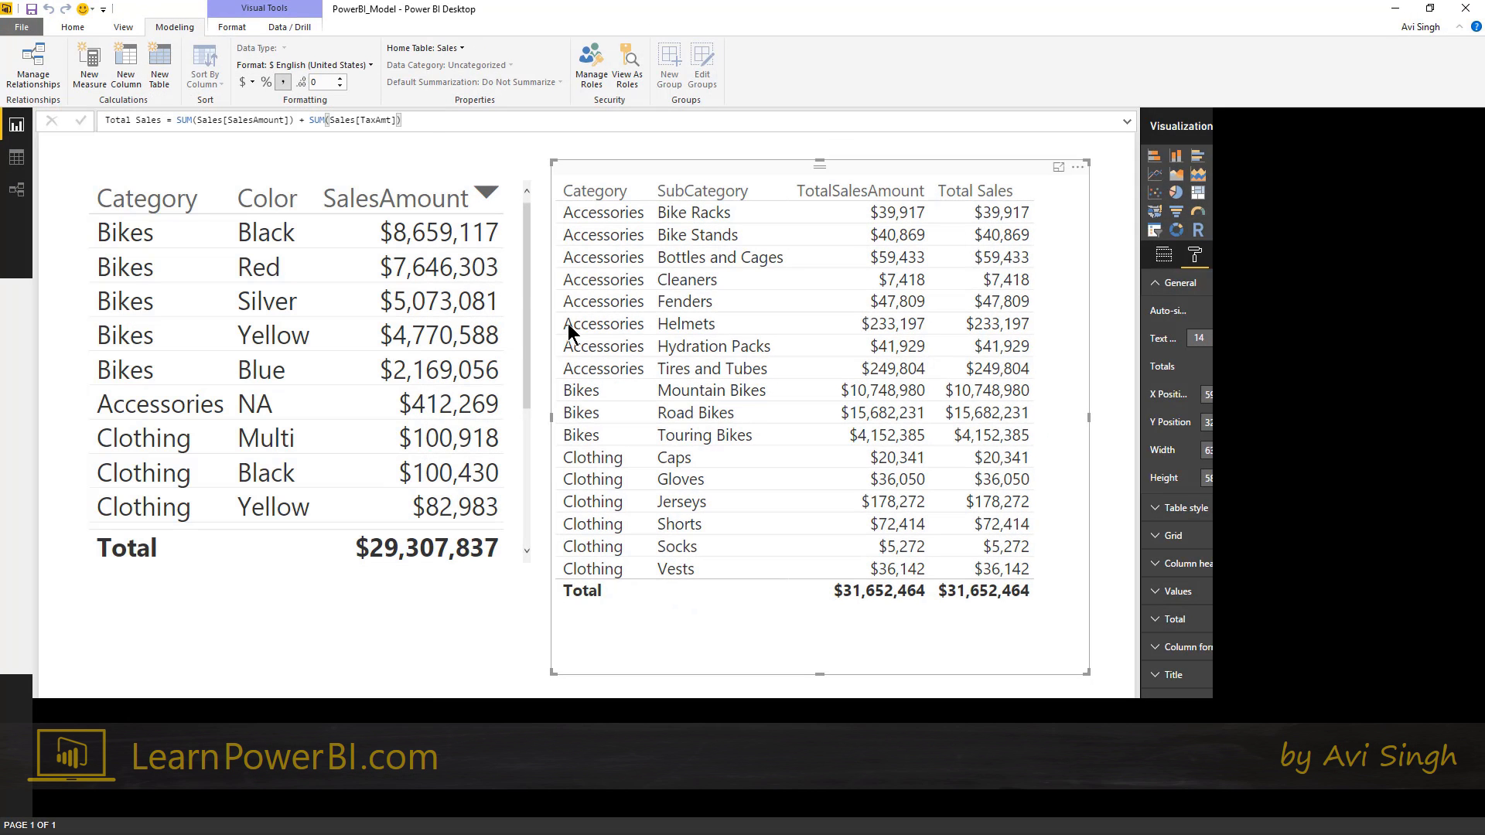
{"action": "mouse_move", "coordinate": [897, 234]}
{"action": "left_click", "coordinate": [1103, 222]}
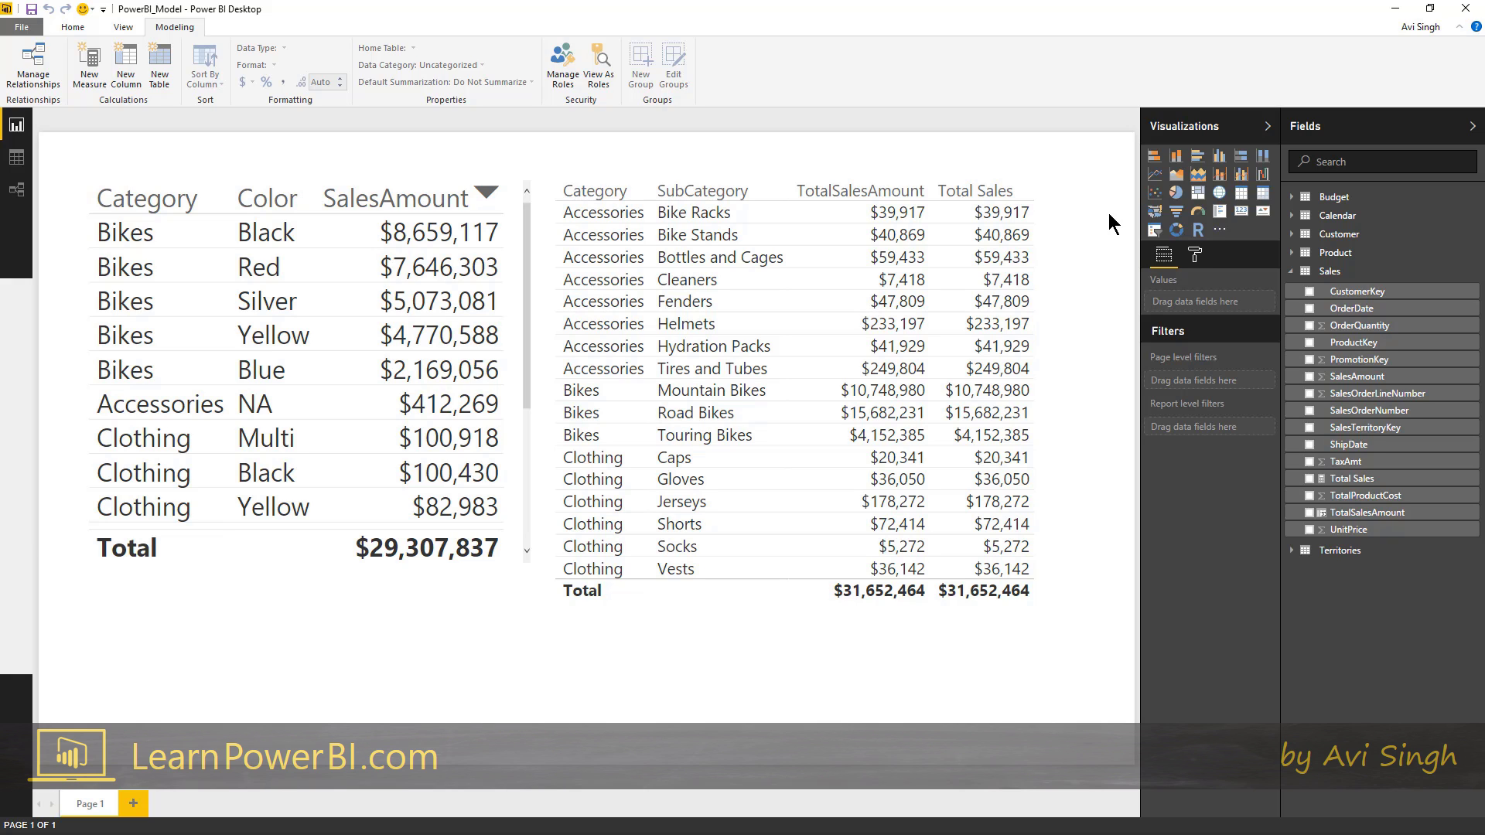
{"action": "left_click", "coordinate": [17, 156]}
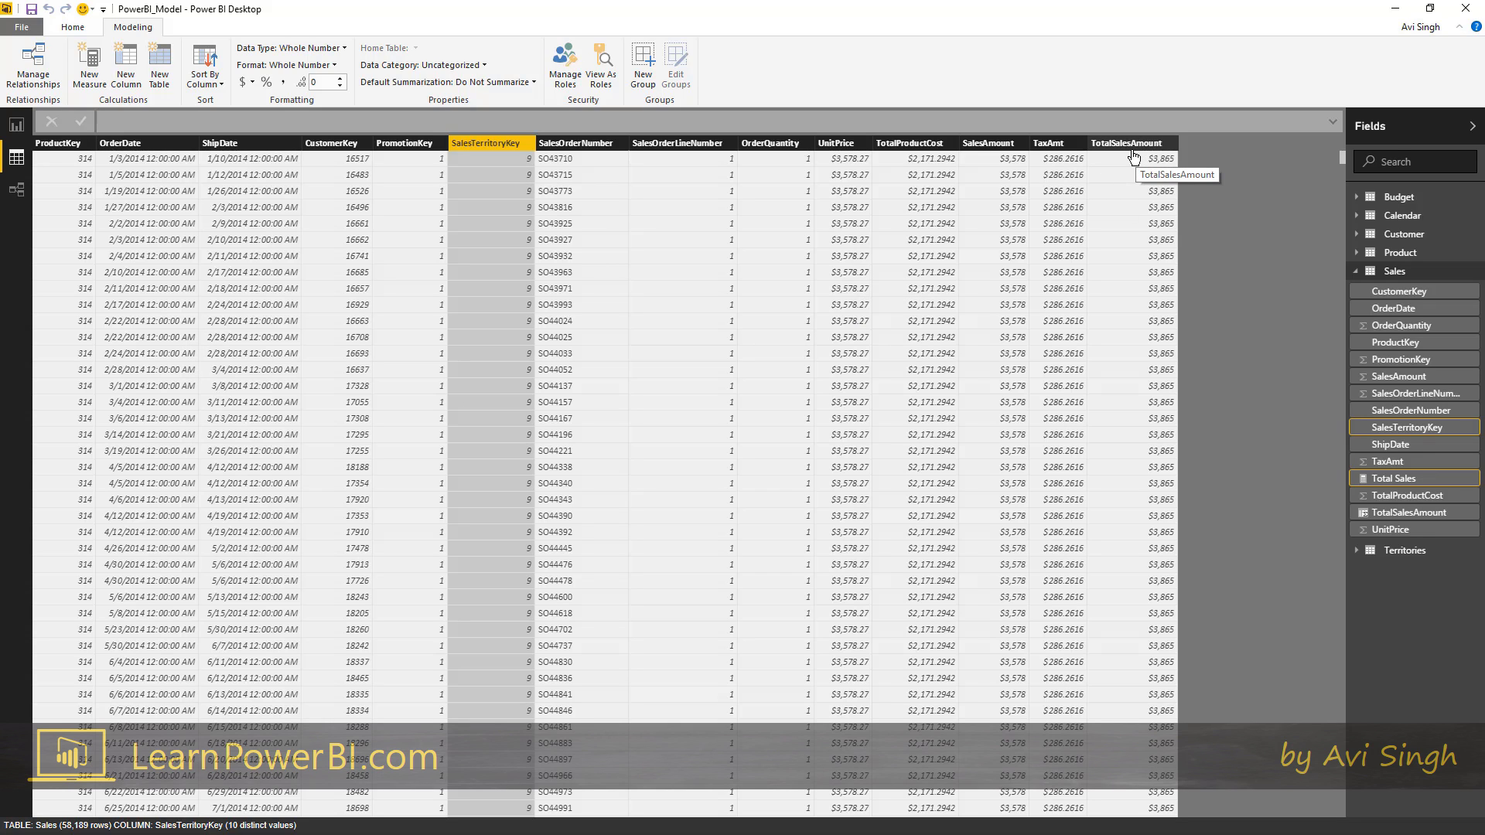
{"action": "left_click", "coordinate": [17, 124]}
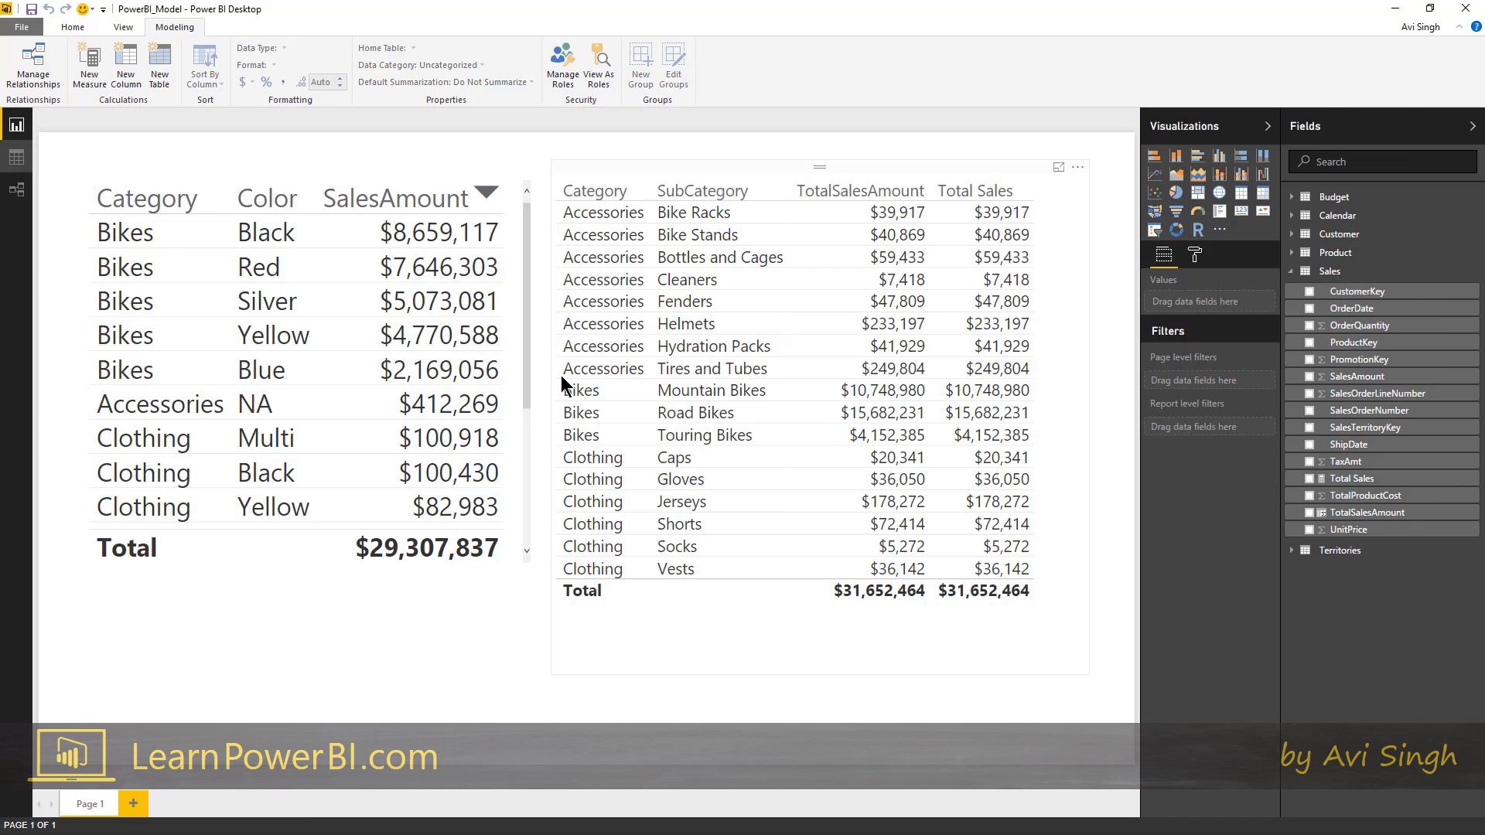